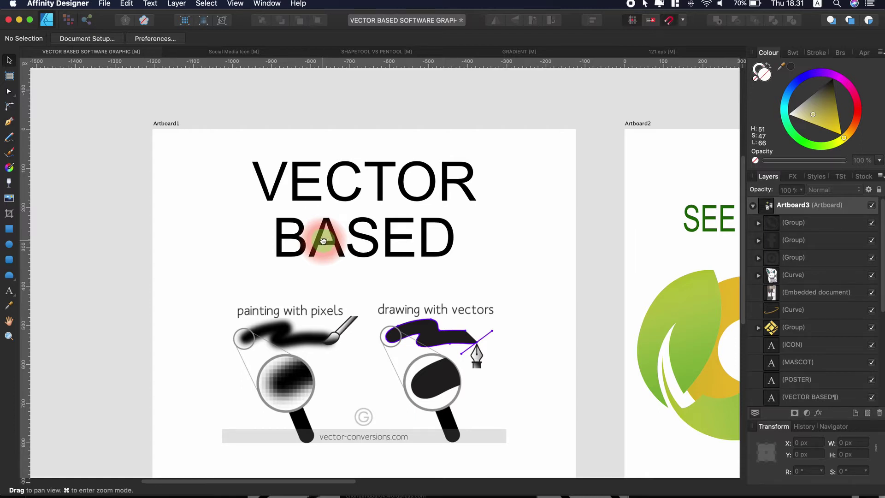
# - Examine the outline and nodes of the vector stroke in the pixels-versus-vectors illustration on Artboard1
pyautogui.moveTo(323, 240); pyautogui.dragTo(335, 238)
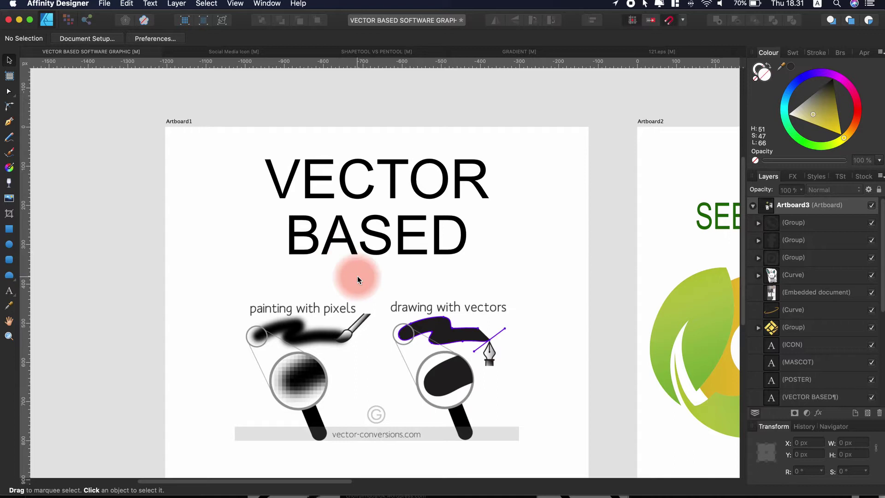
pyautogui.scroll(2, 350, 329)
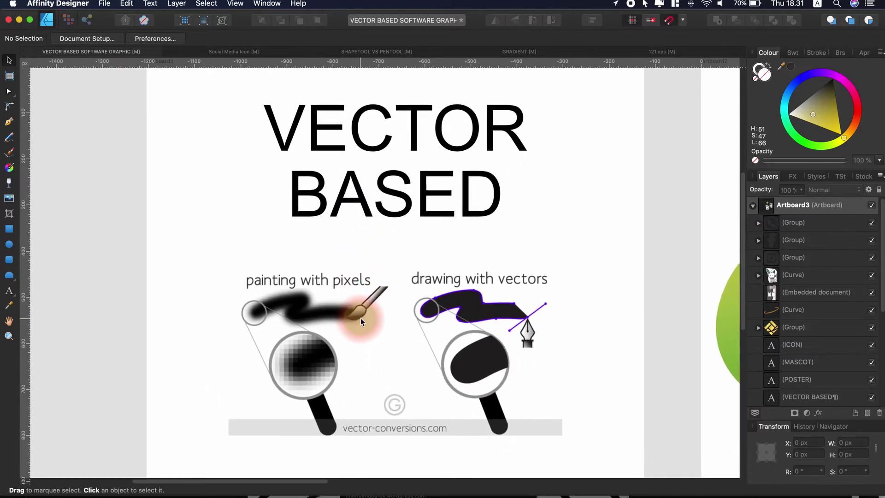
pyautogui.scroll(3, 367, 312)
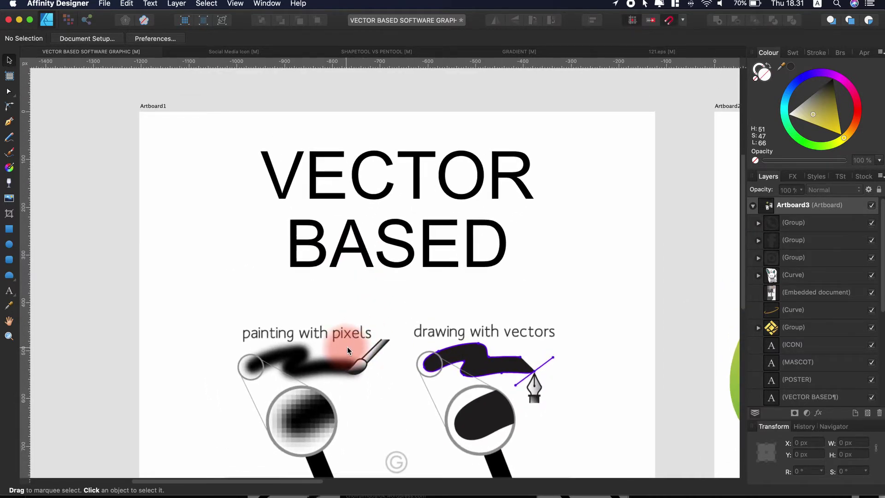
pyautogui.scroll(2, 439, 350)
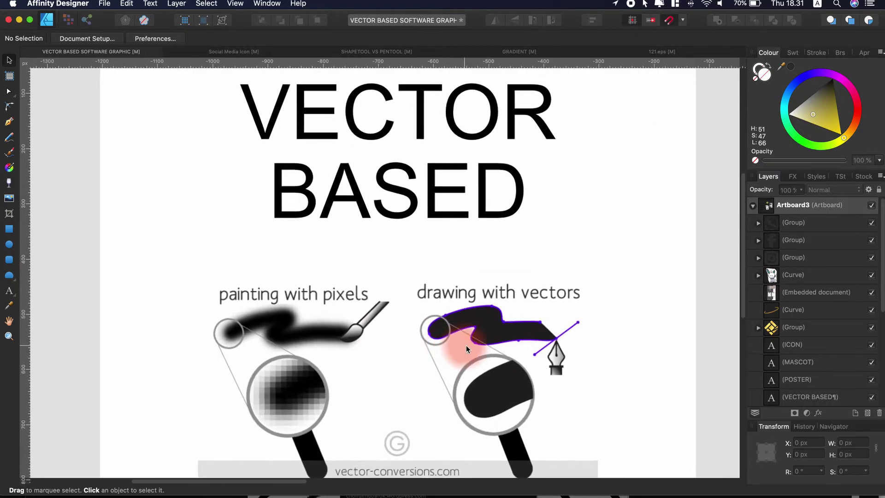
pyautogui.scroll(10, 442, 343)
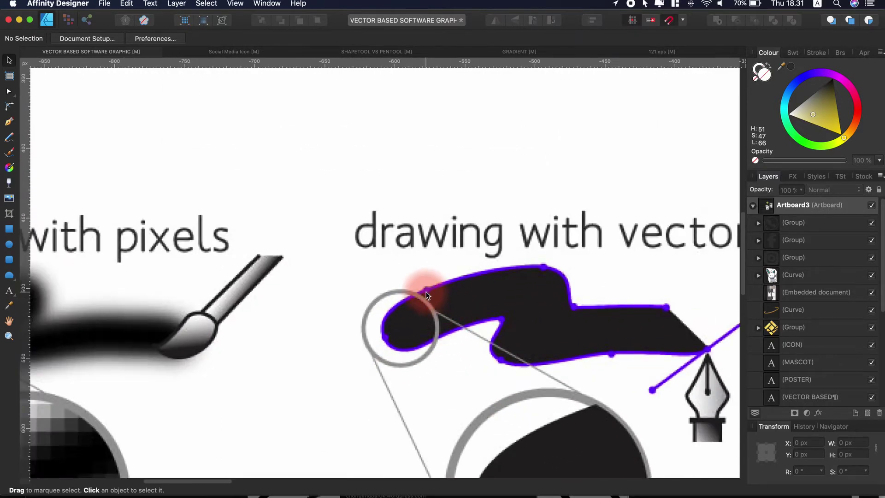
pyautogui.hscroll(2, 441, 297)
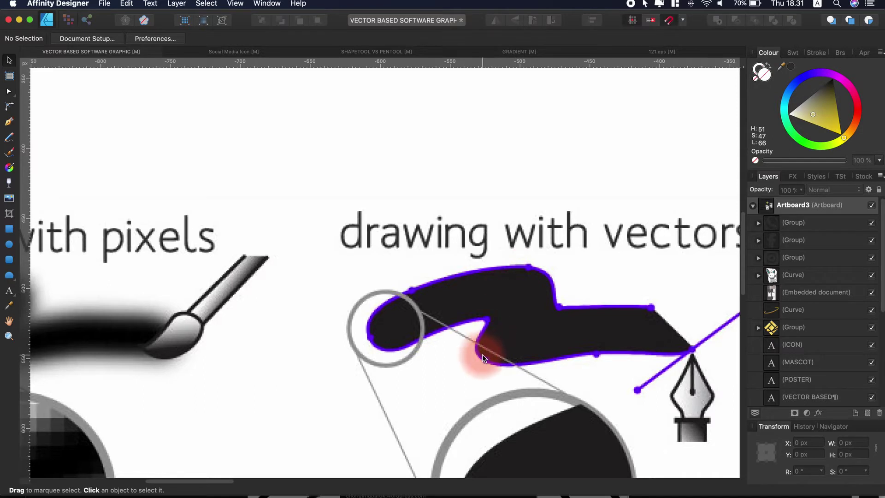
pyautogui.press('super+minus')
pyautogui.press('super+minus')
pyautogui.moveTo(538, 342); pyautogui.dragTo(497, 323)
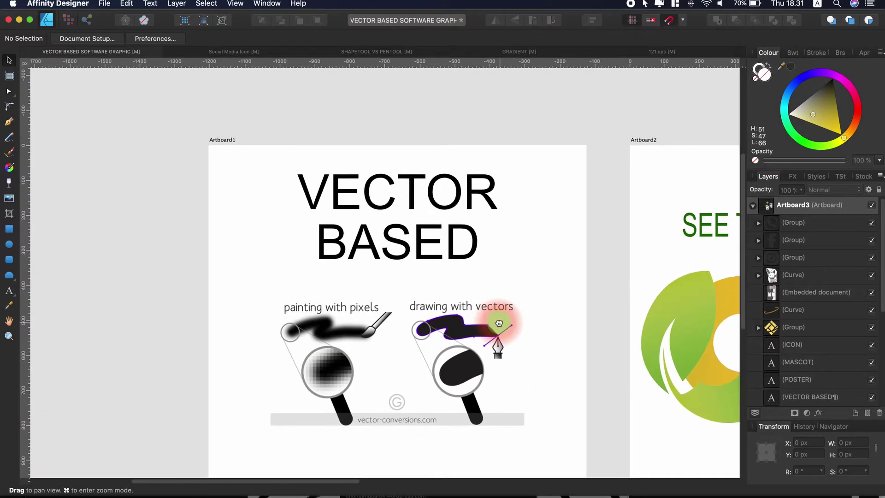
# - Compare the magnified pixel brush stroke with the magnified vector stroke up close, and select the illustration image on Artboard1
pyautogui.scroll(2, 345, 331)
pyautogui.scroll(8, 342, 329)
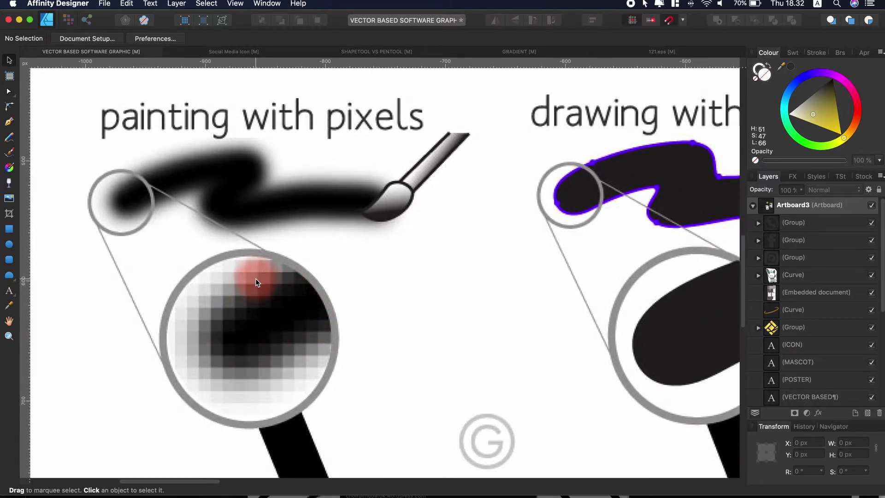
pyautogui.scroll(5, 129, 219)
pyautogui.scroll(-5, 211, 293)
pyautogui.moveTo(572, 327); pyautogui.dragTo(440, 306)
pyautogui.scroll(1, 502, 355)
pyautogui.scroll(2, 494, 359)
pyautogui.scroll(-3, 410, 353)
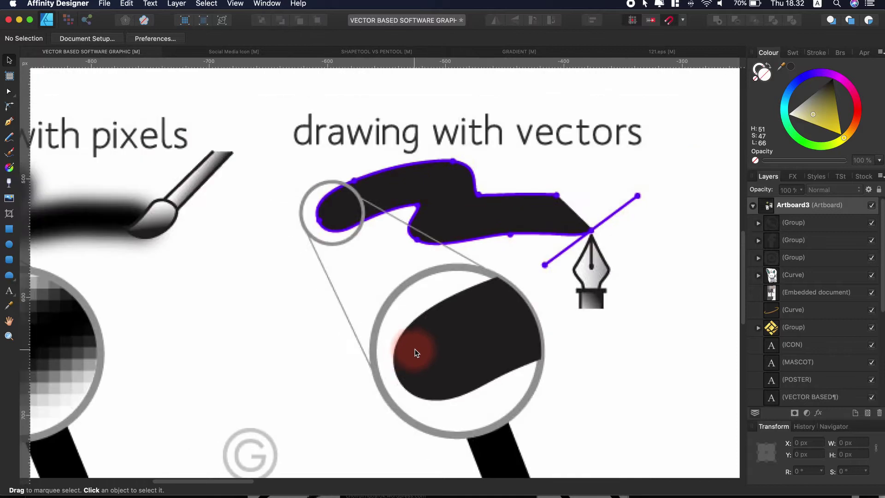
pyautogui.scroll(-4, 509, 364)
pyautogui.scroll(1, 341, 337)
pyautogui.click(341, 338)
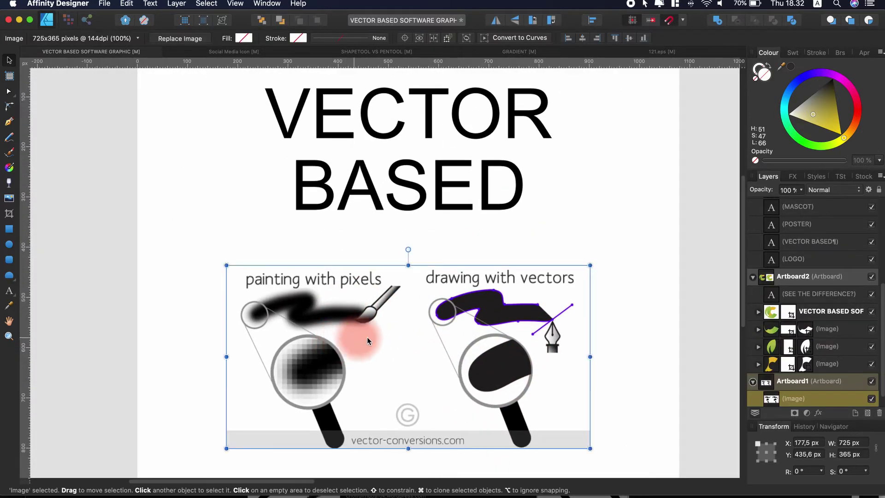
# - Check how the two C logos on Artboard2 are built by selecting their parts, and clear the selection
pyautogui.scroll(-1, 506, 350)
pyautogui.hscroll(10, 576, 353)
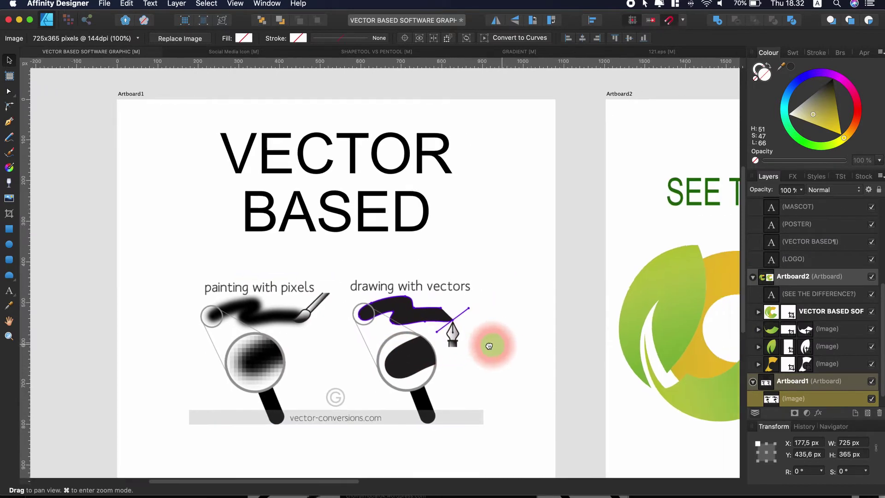
pyautogui.scroll(1, 350, 309)
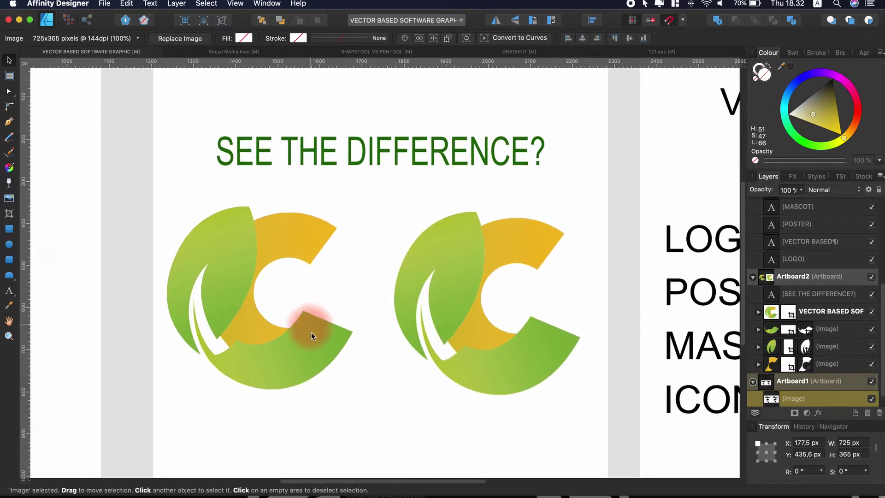
pyautogui.click(312, 327)
pyautogui.click(275, 236)
pyautogui.click(228, 256)
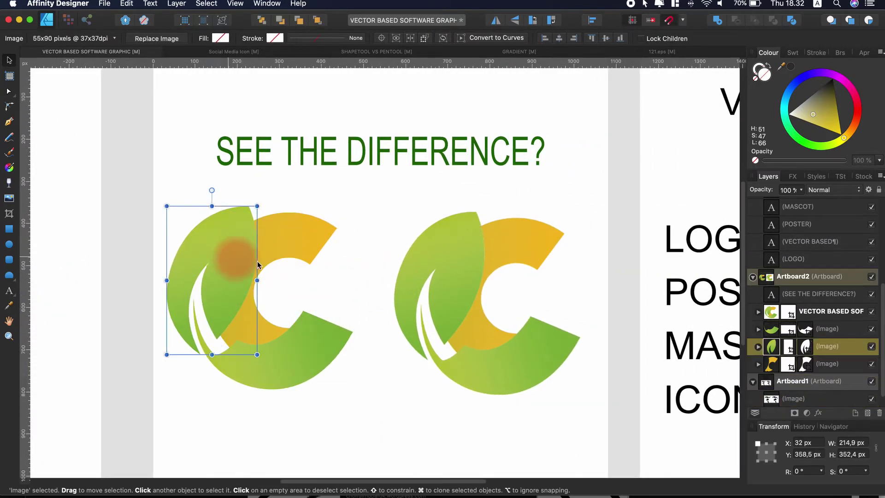
pyautogui.click(474, 259)
pyautogui.moveTo(499, 266); pyautogui.dragTo(491, 266)
pyautogui.click(360, 307)
# - Inspect the edge sharpness at the green corner of the first C logo on Artboard2 at very high magnification
pyautogui.scroll(10, 343, 339)
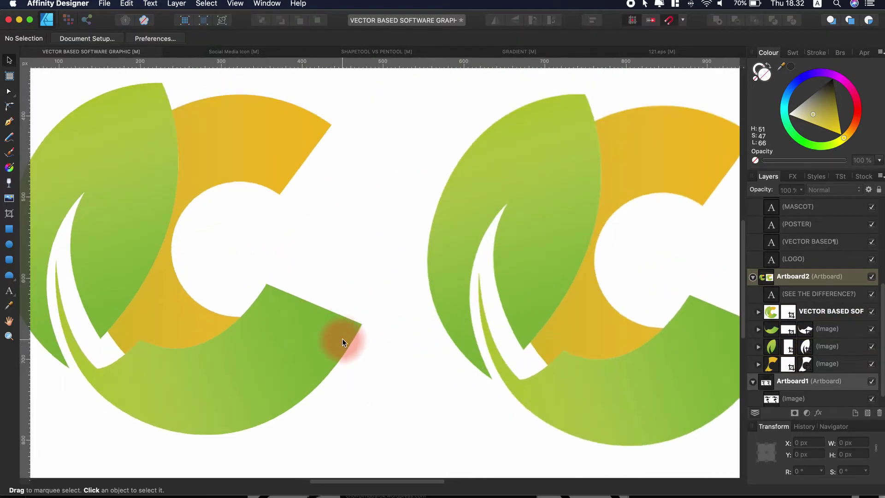
pyautogui.scroll(10, 362, 328)
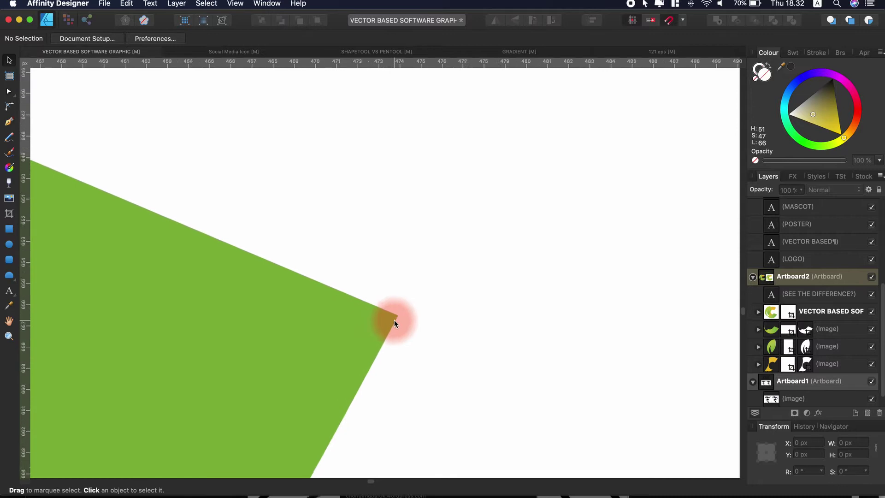
pyautogui.scroll(-20, 398, 307)
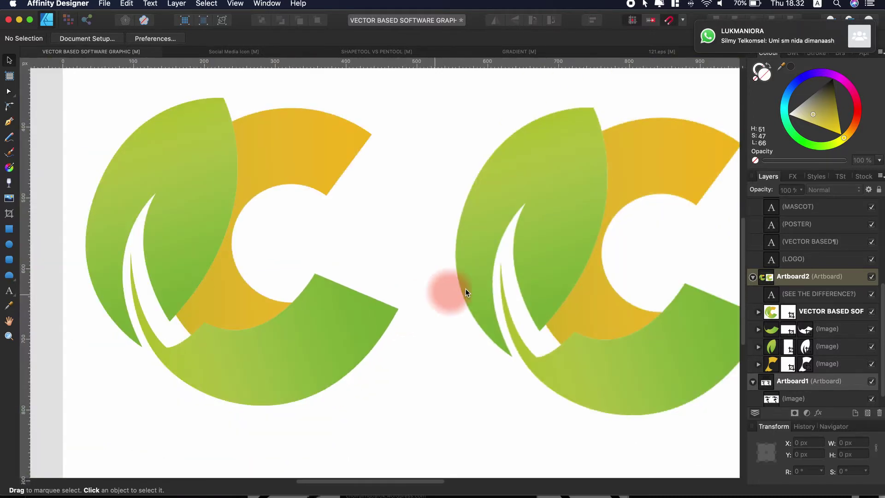
# - Select the second C logo image on Artboard2 and inspect the pixels at its green leaf tip up close
pyautogui.click(547, 289)
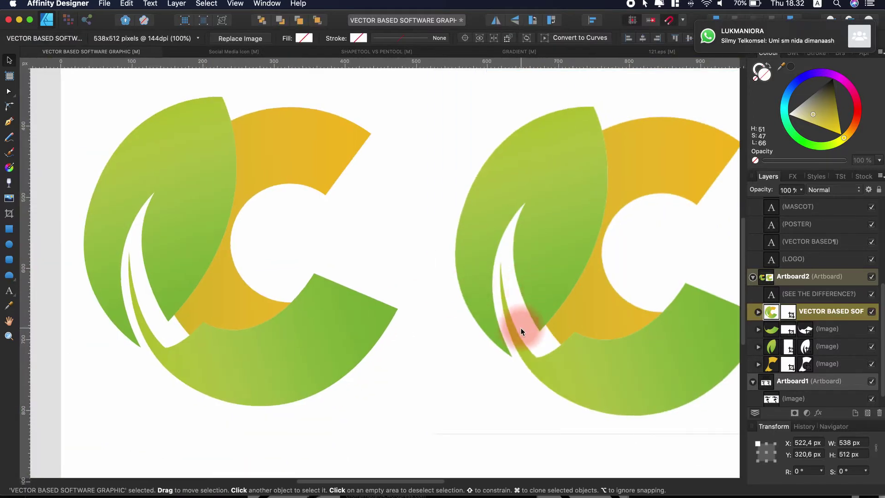
pyautogui.scroll(5, 514, 334)
pyautogui.scroll(10, 504, 353)
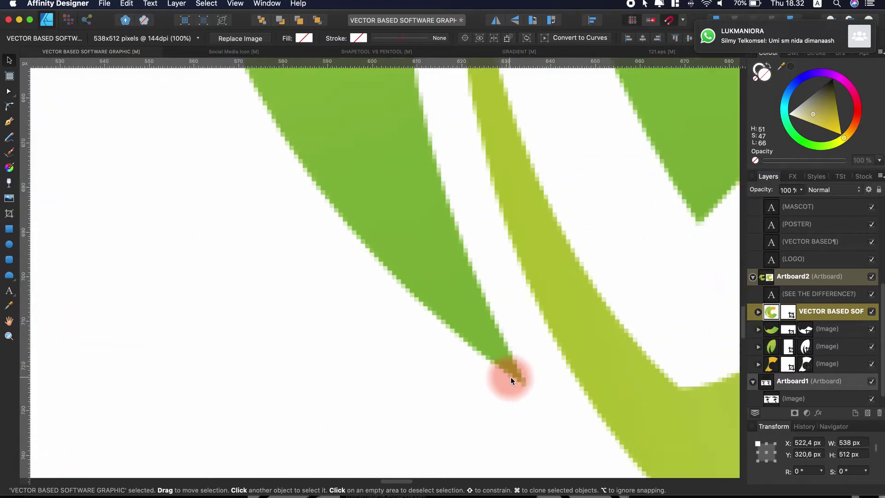
pyautogui.scroll(3, 528, 383)
pyautogui.scroll(-15, 528, 383)
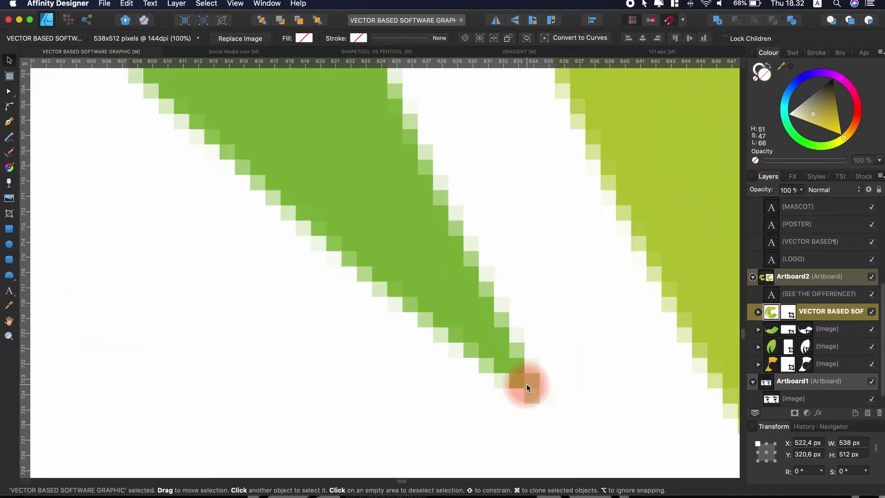
pyautogui.scroll(-5, 522, 378)
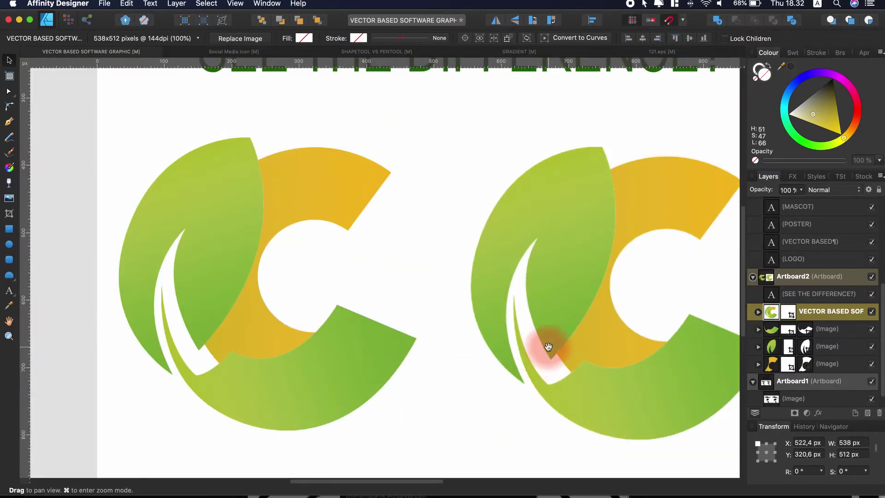
pyautogui.scroll(2, 518, 364)
pyautogui.scroll(-3, 507, 359)
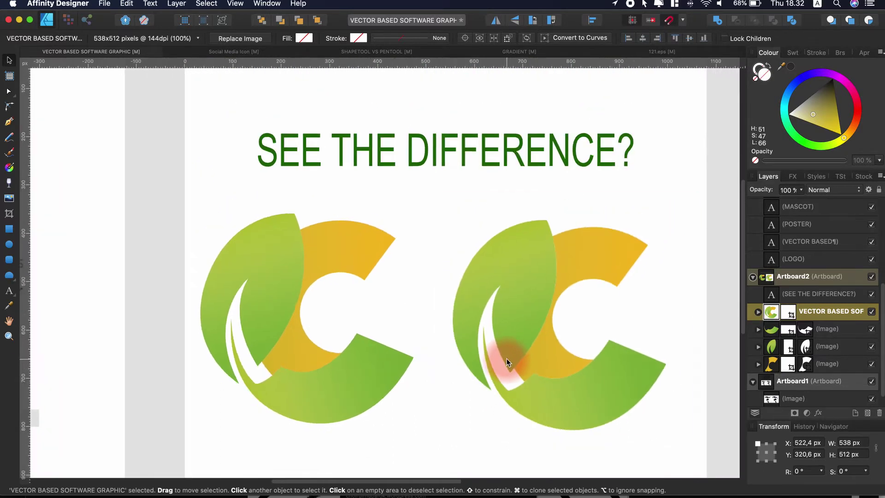
pyautogui.scroll(-3, 438, 306)
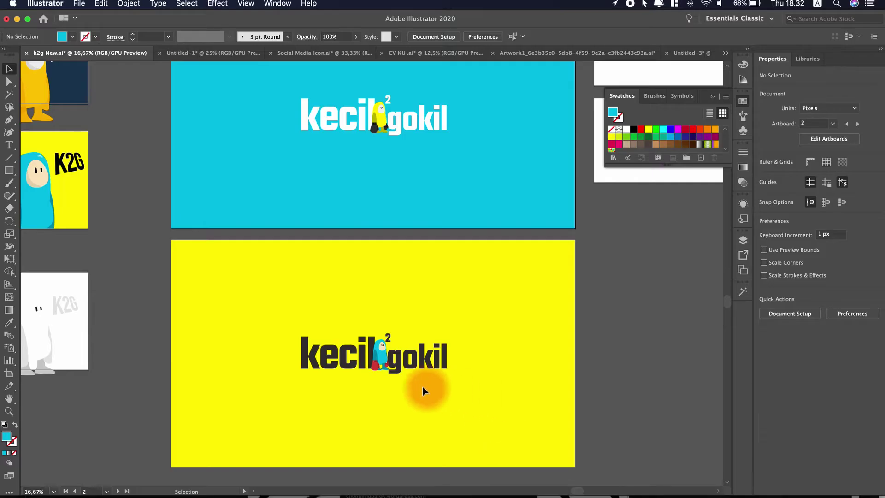
# - Switch to Illustrator, select the kecil gokil logo on the yellow artboard, and examine it at different magnifications
pyautogui.click(387, 357)
pyautogui.scroll(10, 387, 364)
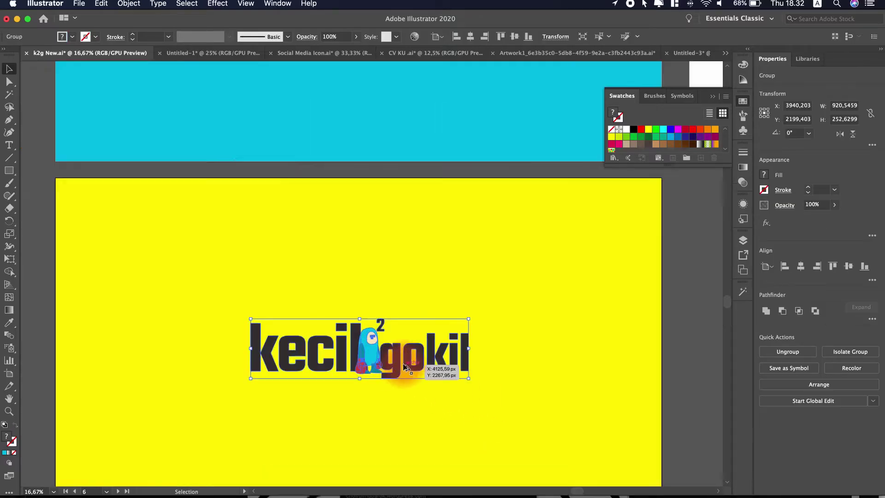
pyautogui.scroll(-10, 363, 412)
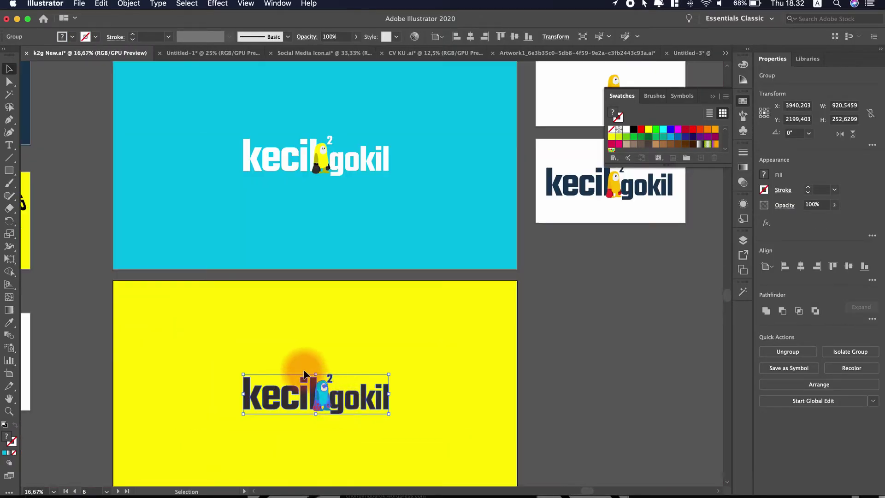
pyautogui.scroll(10, 318, 415)
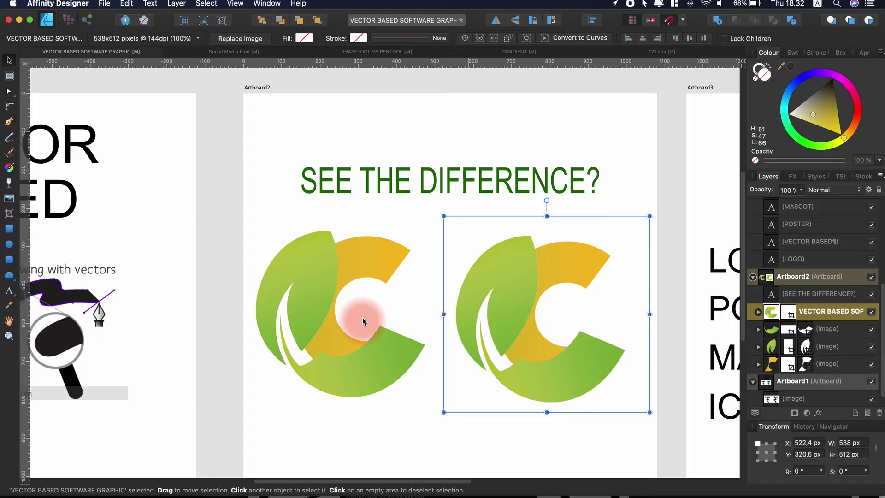
# - Switch back to Affinity Designer and select the green leaf of the first C logo on Artboard2
pyautogui.doubleClick(286, 316)
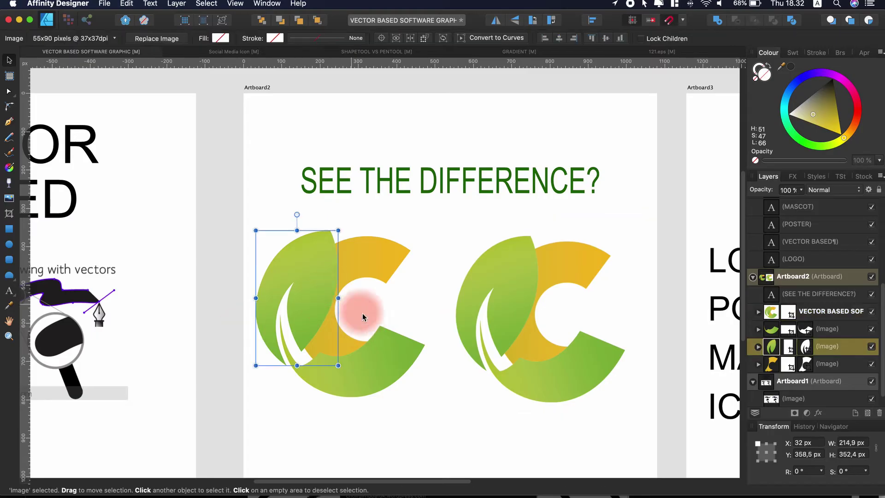
pyautogui.scroll(-1, 373, 355)
pyautogui.hscroll(2, 466, 339)
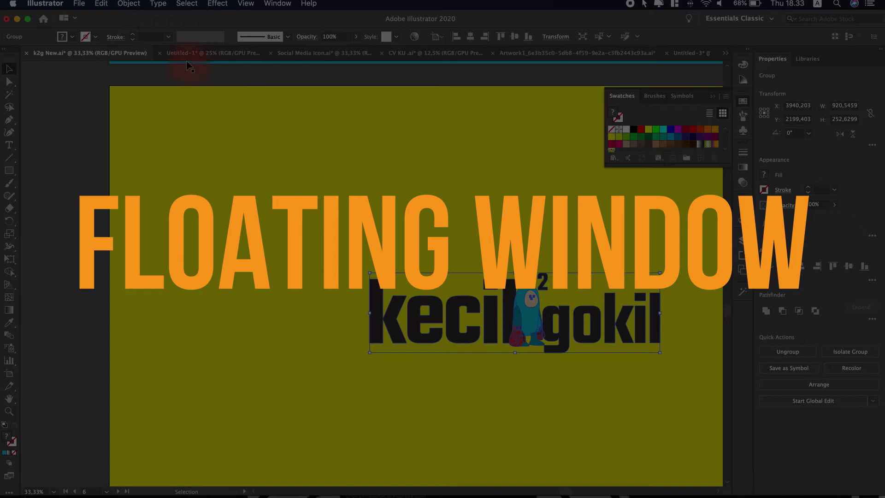
# - Switch to the Untitled-1 document in Illustrator and bring the Talkallam Production logo into view
pyautogui.click(188, 61)
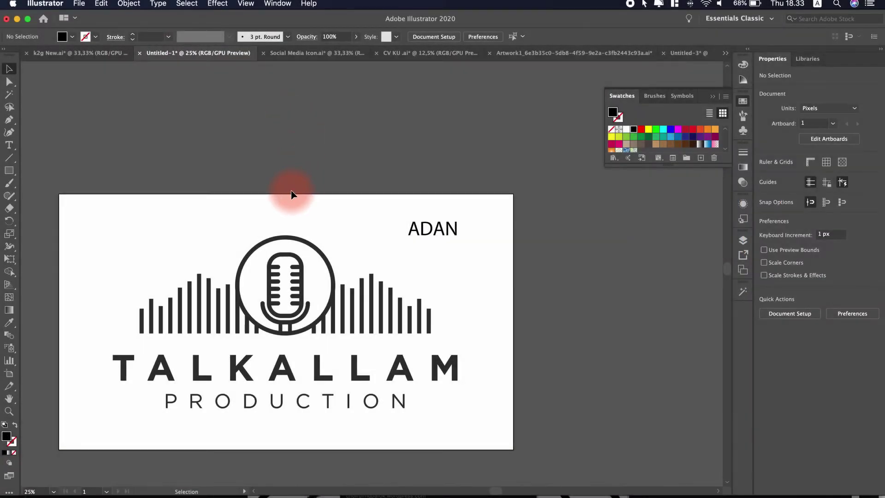
pyautogui.moveTo(292, 194); pyautogui.dragTo(340, 168)
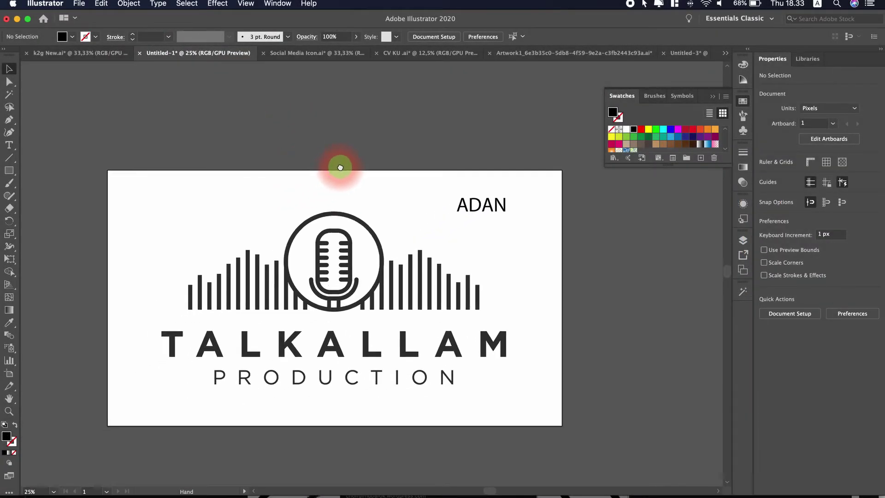
# - Detach Swatches as a floating window over the artwork and dock it back after Brushes and Symbols
pyautogui.click(622, 135)
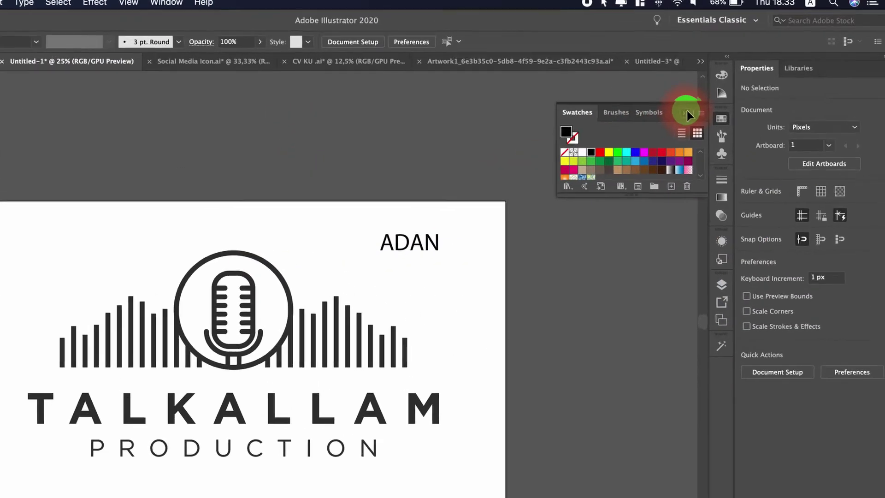
pyautogui.click(714, 96)
pyautogui.click(712, 127)
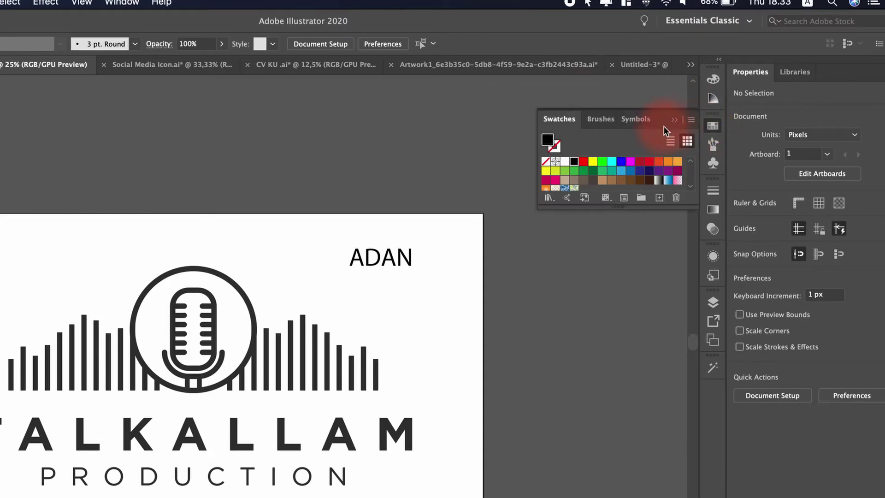
pyautogui.moveTo(584, 121)
pyautogui.mouseDown()
pyautogui.moveTo(459, 214)
pyautogui.moveTo(364, 205)
pyautogui.mouseUp()
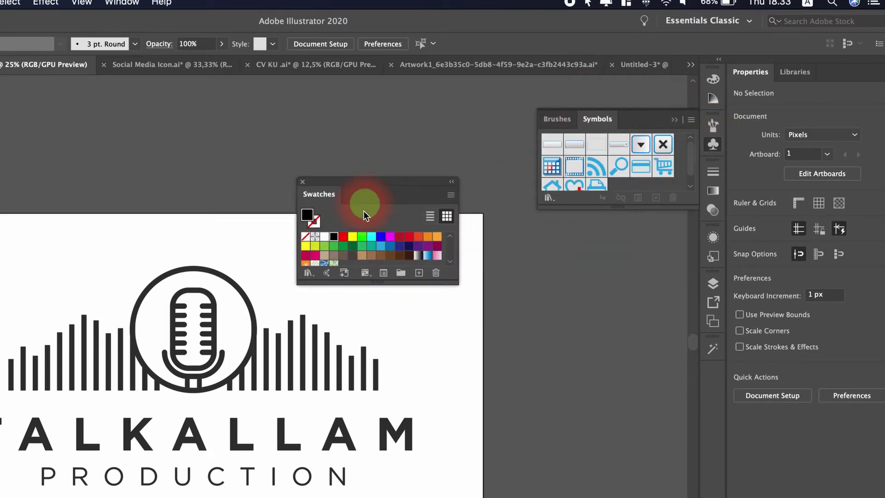
pyautogui.moveTo(458, 210)
pyautogui.mouseDown()
pyautogui.moveTo(580, 118)
pyautogui.moveTo(571, 118)
pyautogui.mouseUp()
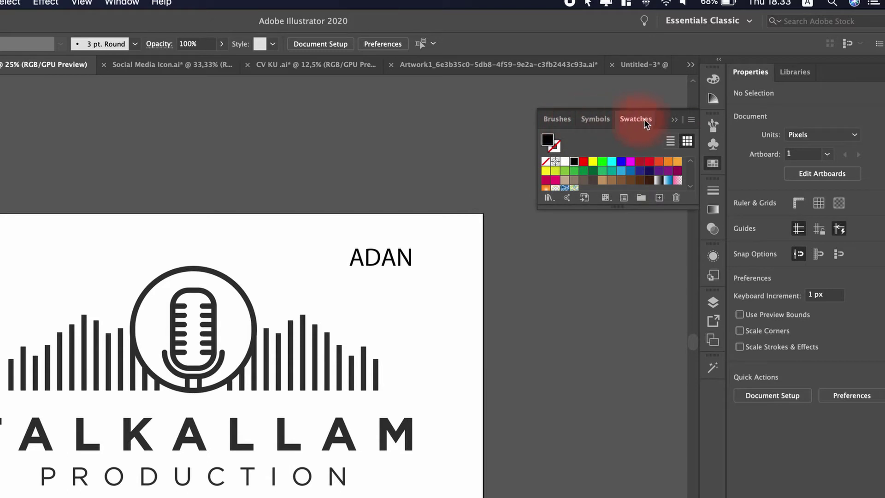
# - Select the short black text object in the upper corner of the Talkallam artboard
pyautogui.click(46, 9)
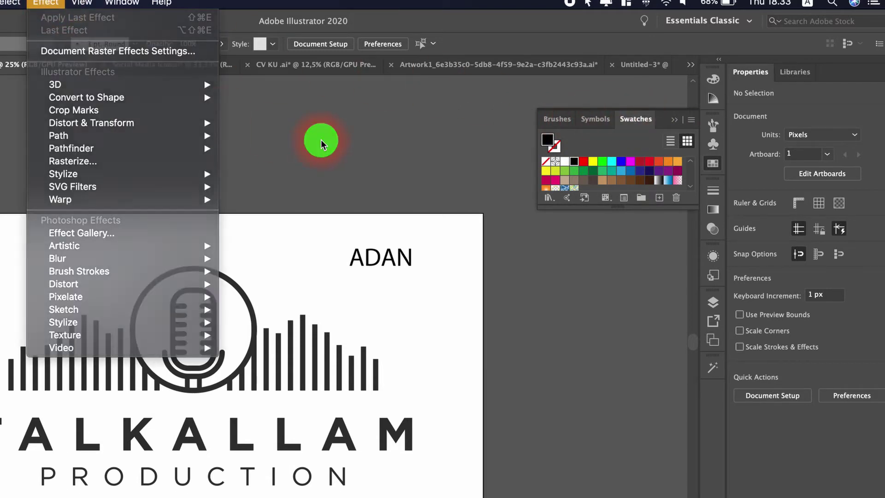
pyautogui.click(314, 253)
pyautogui.click(389, 261)
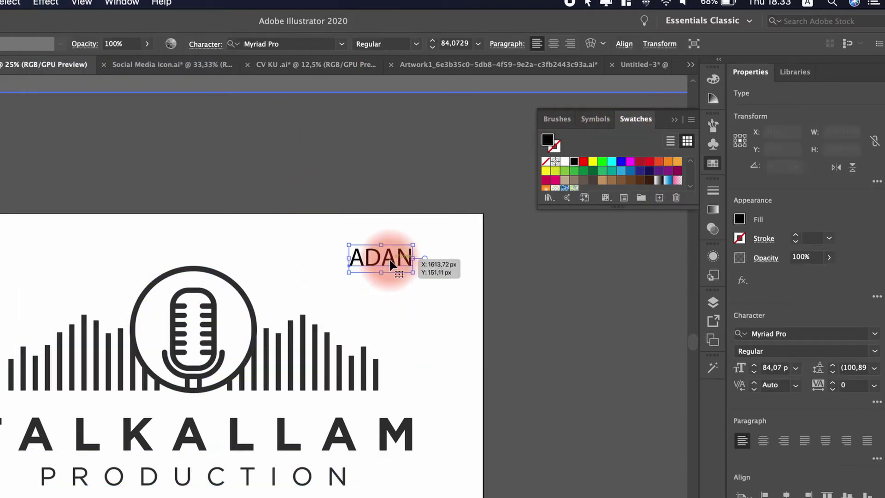
# - Replace the short text in the upper corner of the Talkallam artboard with "gari lurus" and select all its characters
pyautogui.press('Delete')
pyautogui.press('t')
pyautogui.click(390, 261)
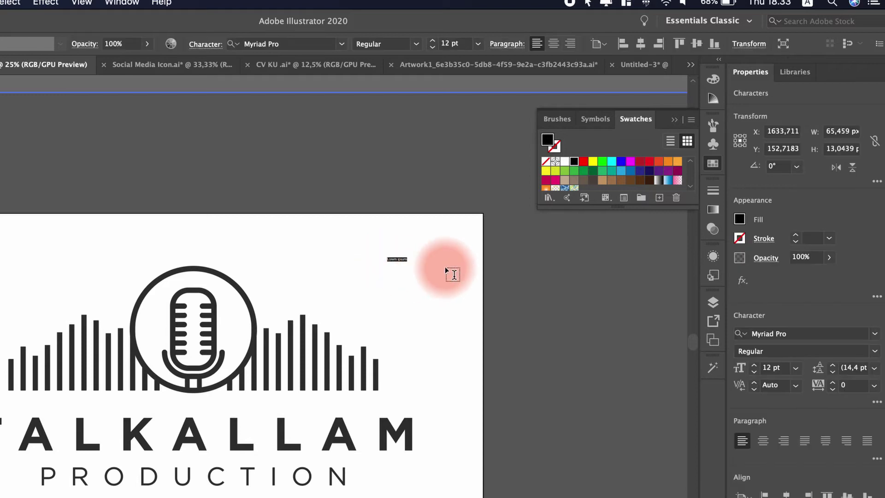
pyautogui.write('gari kurus')
pyautogui.press('super+a')
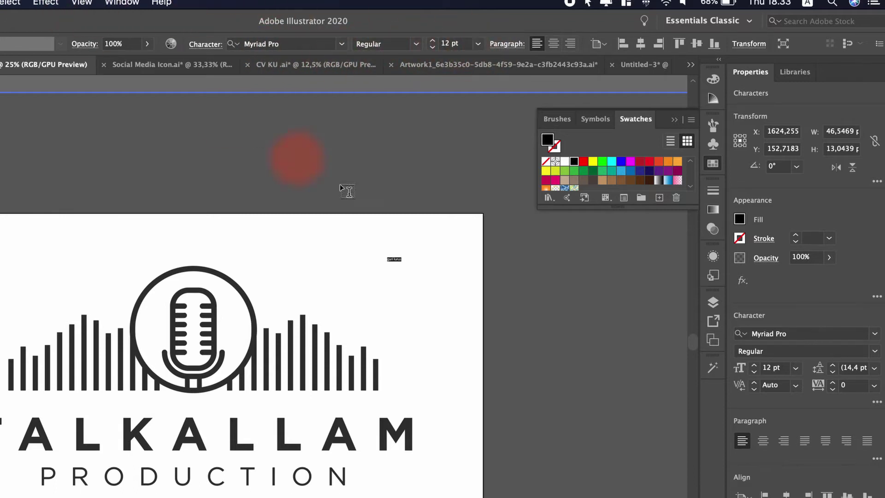
pyautogui.press('super+equal')
pyautogui.press('super+equal')
pyautogui.press('super+equal')
pyautogui.press('super+equal')
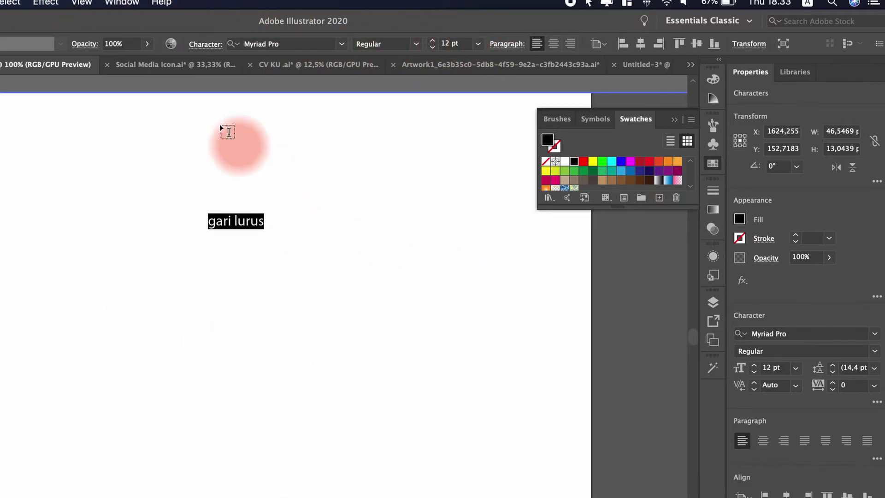
# - Open the Character settings for the selected text and float them beside "gari lurus"
pyautogui.click(84, 4)
pyautogui.moveTo(122, 4)
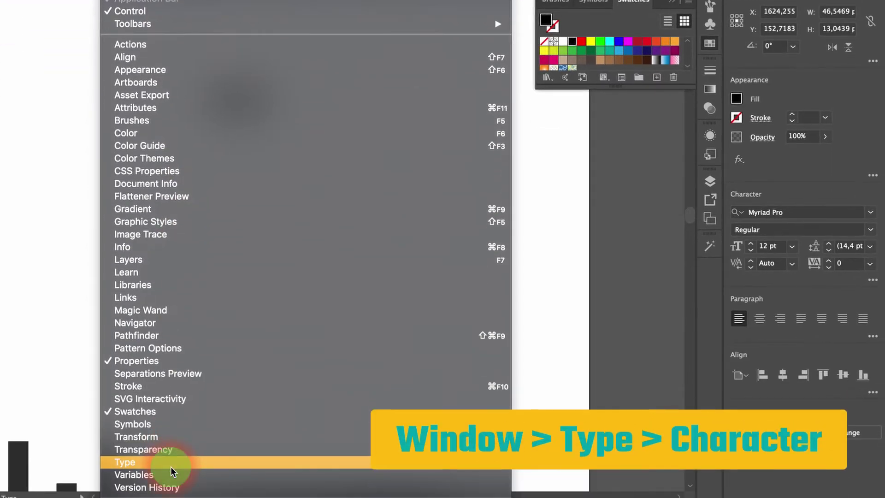
pyautogui.click(171, 467)
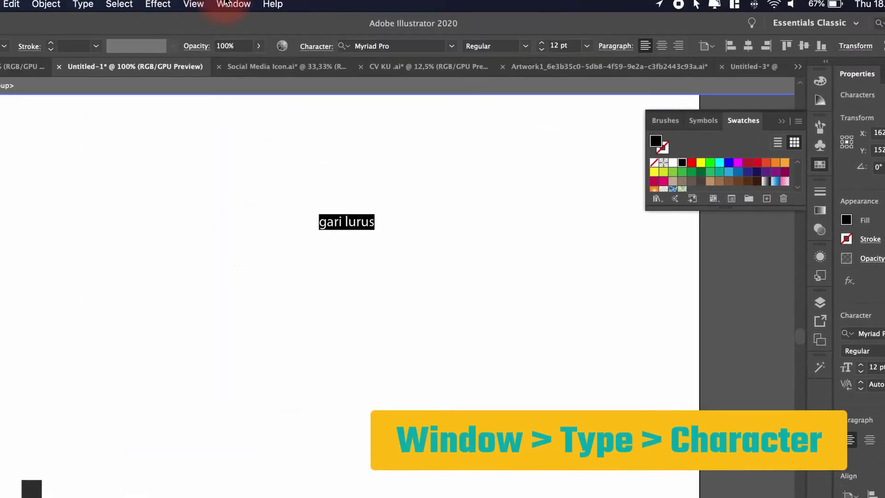
pyautogui.click(233, 5)
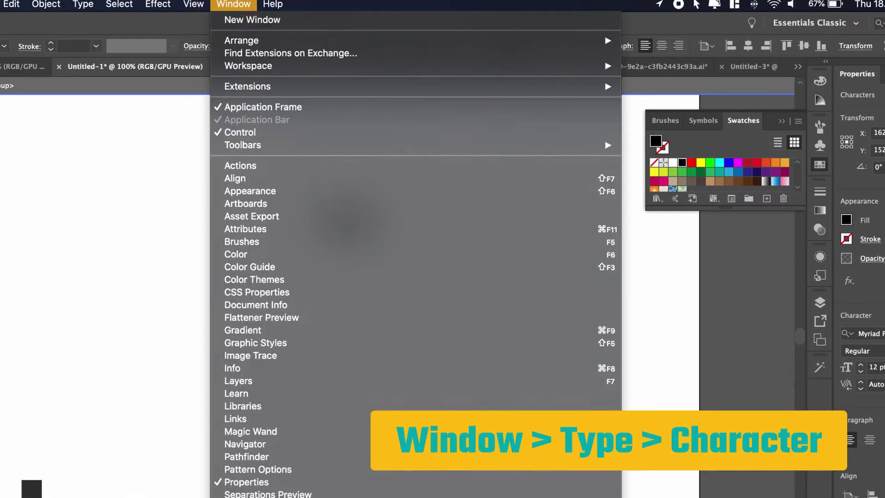
pyautogui.moveTo(371, 454)
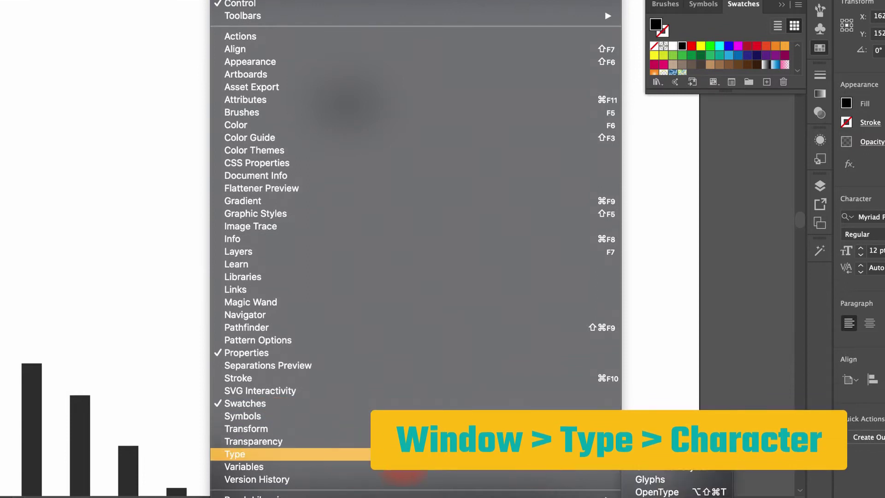
pyautogui.click(654, 453)
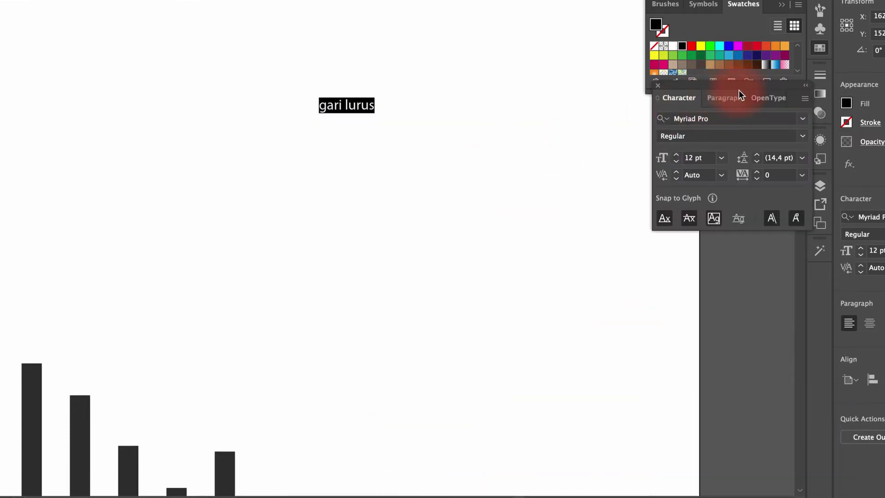
pyautogui.moveTo(663, 84); pyautogui.dragTo(408, 47)
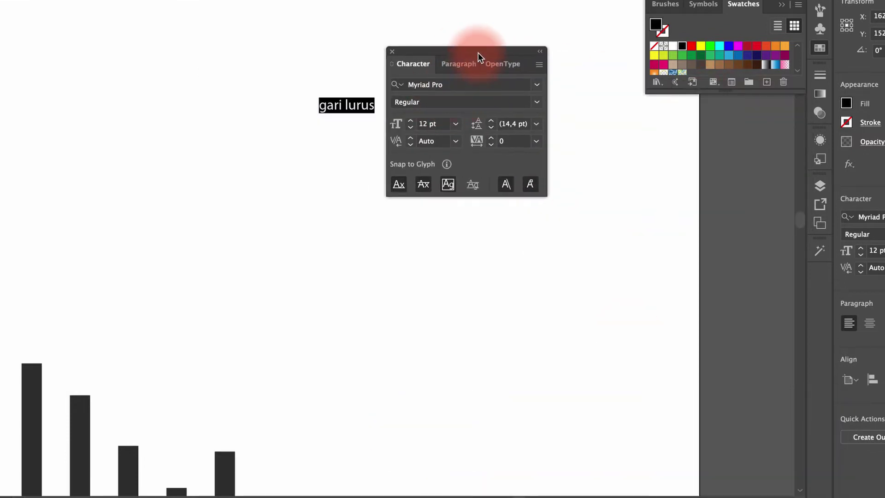
pyautogui.moveTo(478, 54); pyautogui.dragTo(523, 49)
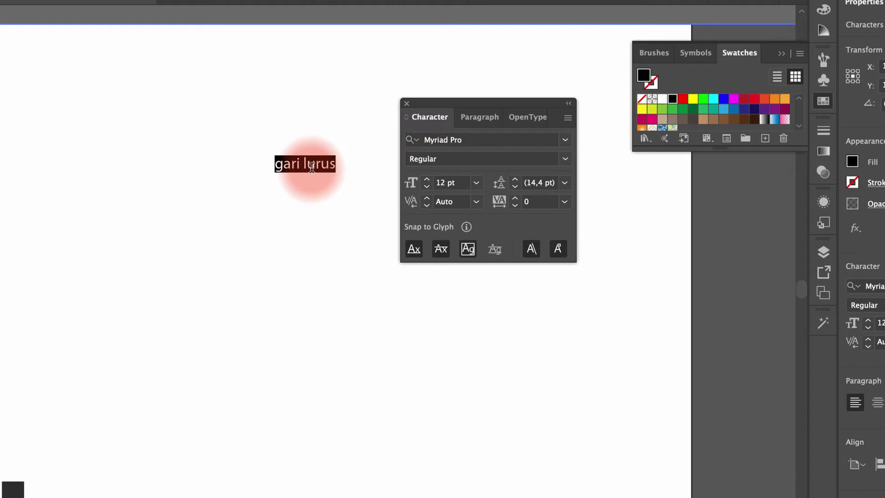
# - Format the "gari lurus" text in SF Pro Heavy Italic at 72 pt
pyautogui.click(566, 140)
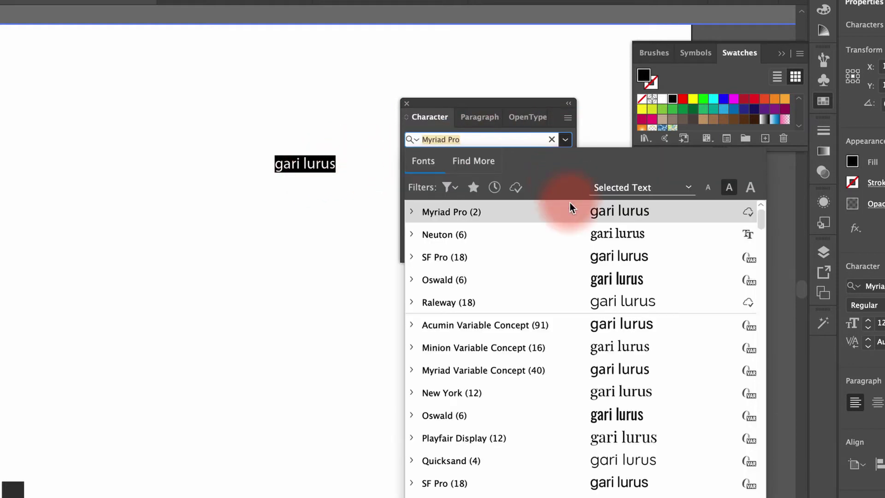
pyautogui.click(592, 484)
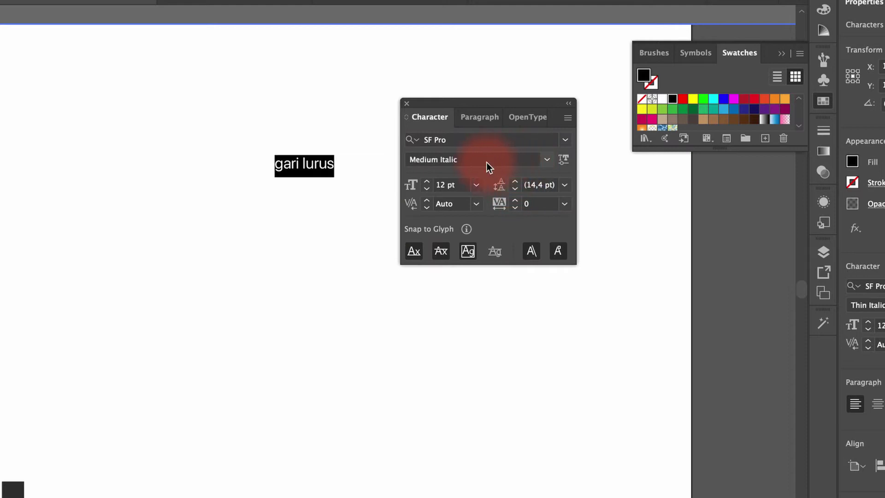
pyautogui.click(476, 185)
pyautogui.click(525, 446)
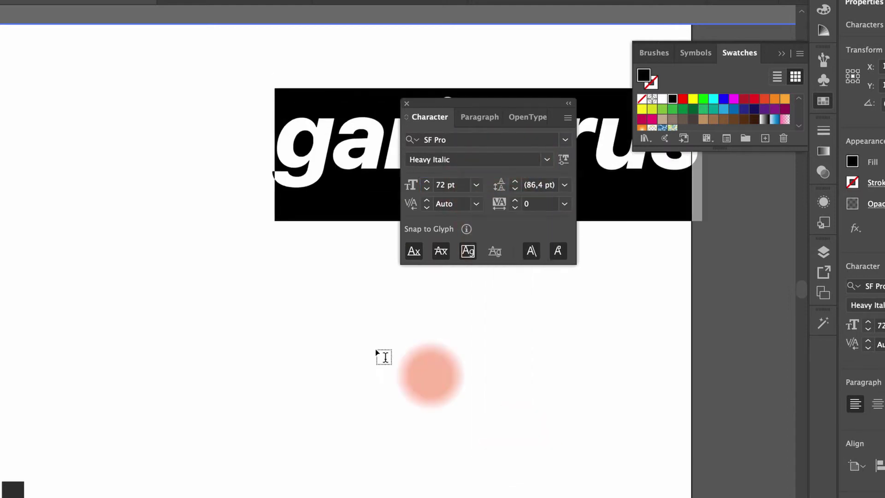
# - Rearrange the "gari lurus" text and the floating Character window side by side on the artboard, and deselect the text
pyautogui.click(332, 255)
pyautogui.moveTo(336, 129); pyautogui.dragTo(5, 244)
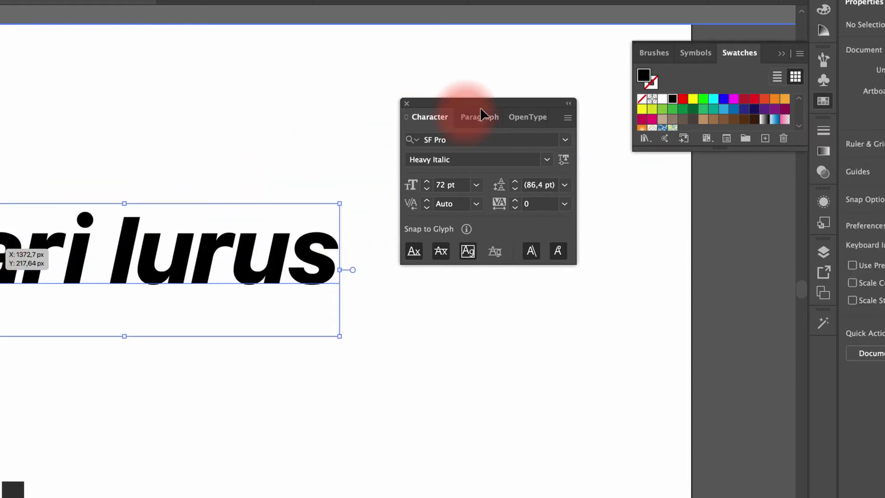
pyautogui.moveTo(506, 109); pyautogui.dragTo(25, 154)
pyautogui.moveTo(204, 253); pyautogui.dragTo(445, 241)
pyautogui.click(232, 200)
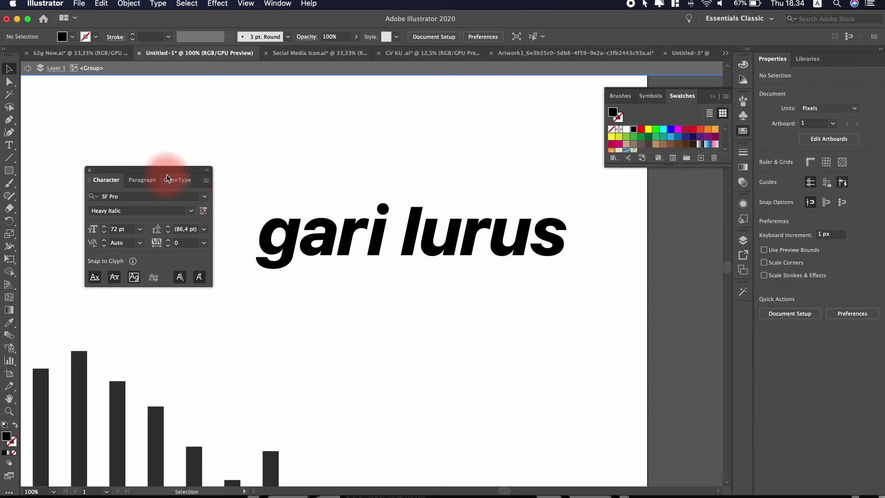
# - Dock the floating Character, Paragraph and OpenType group into the collapsed panel column that holds Swatches, and expand Character
pyautogui.moveTo(167, 179); pyautogui.dragTo(665, 92)
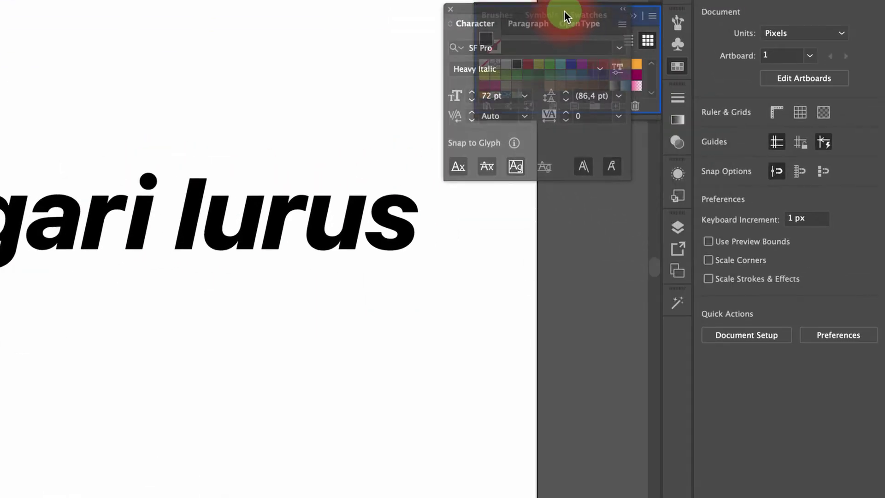
pyautogui.moveTo(564, 10); pyautogui.dragTo(657, 397)
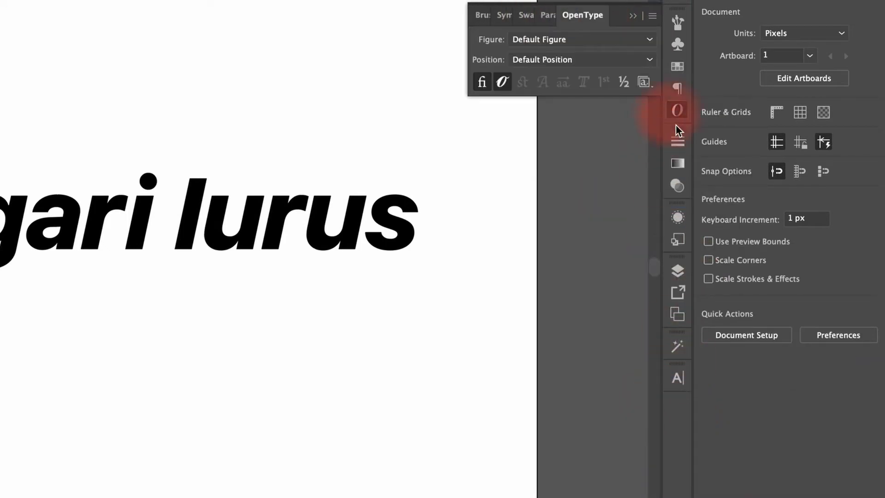
pyautogui.click(684, 376)
# - Detach Character from the dock and float it over the end of the "gari lurus" text
pyautogui.moveTo(682, 365); pyautogui.dragTo(800, 142)
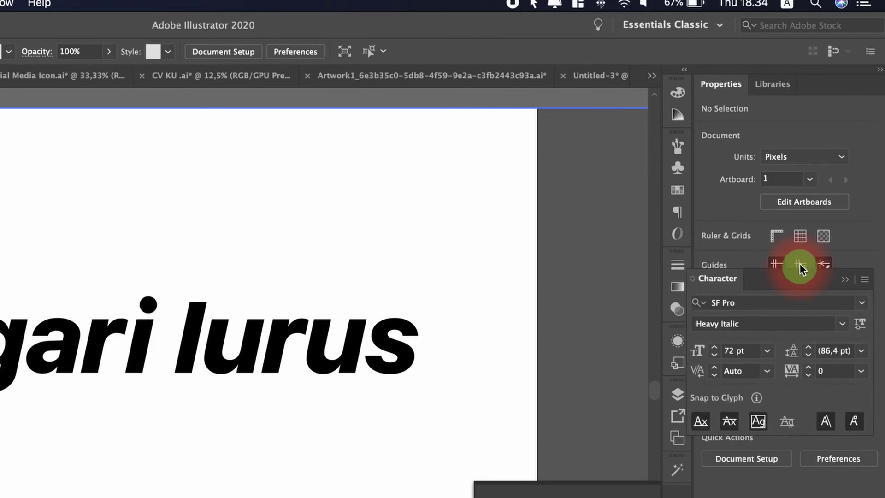
pyautogui.moveTo(800, 264); pyautogui.dragTo(407, 250)
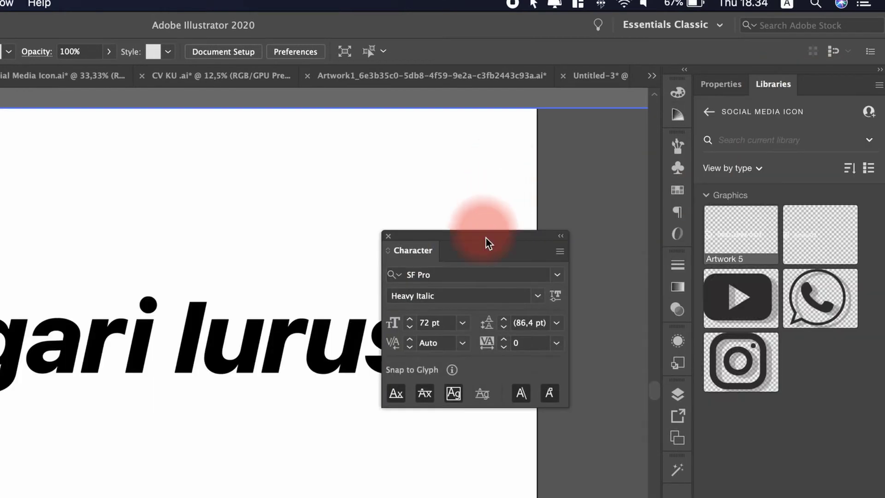
pyautogui.moveTo(503, 251); pyautogui.dragTo(496, 248)
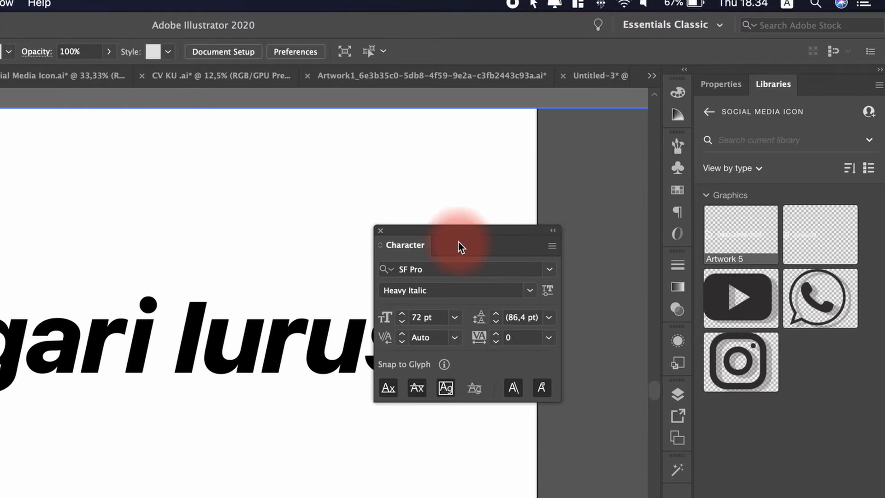
pyautogui.scroll(2, 276, 313)
pyautogui.scroll(-3, 275, 314)
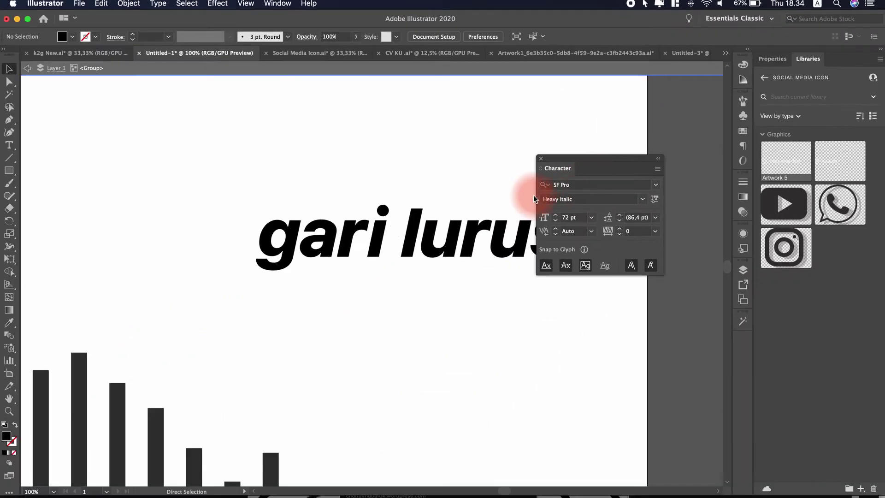
# - Switch to Affinity Designer and open the Character settings for the "SEE THE DIFFERENCE?" heading on Artboard2
pyautogui.press('super+t')
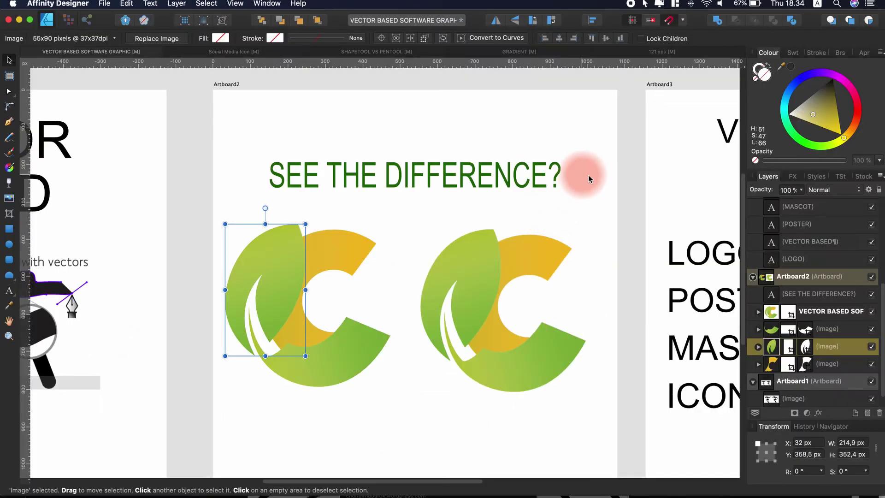
pyautogui.click(381, 181)
pyautogui.click(355, 39)
# - Float the Character window just before the start of the "SEE THE DIFFERENCE?" heading, then close it and deselect the heading
pyautogui.moveTo(681, 252); pyautogui.dragTo(178, 127)
pyautogui.scroll(10, 275, 147)
pyautogui.click(254, 184)
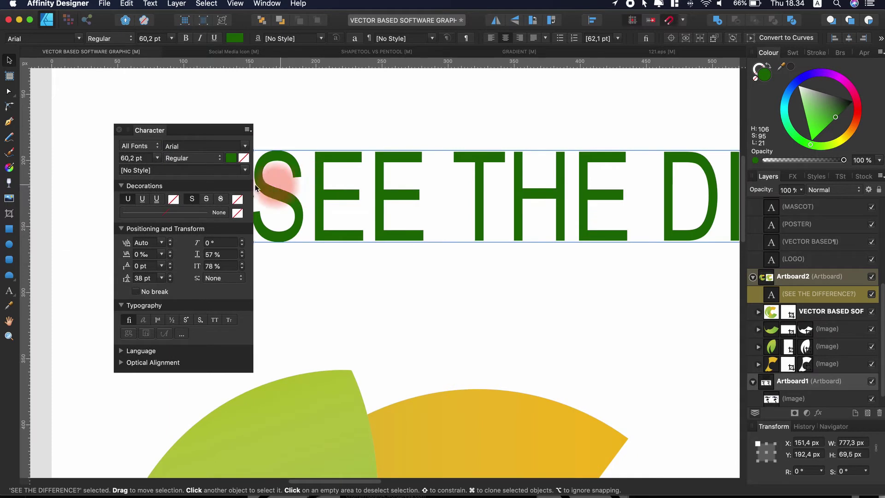
pyautogui.moveTo(203, 131); pyautogui.dragTo(176, 134)
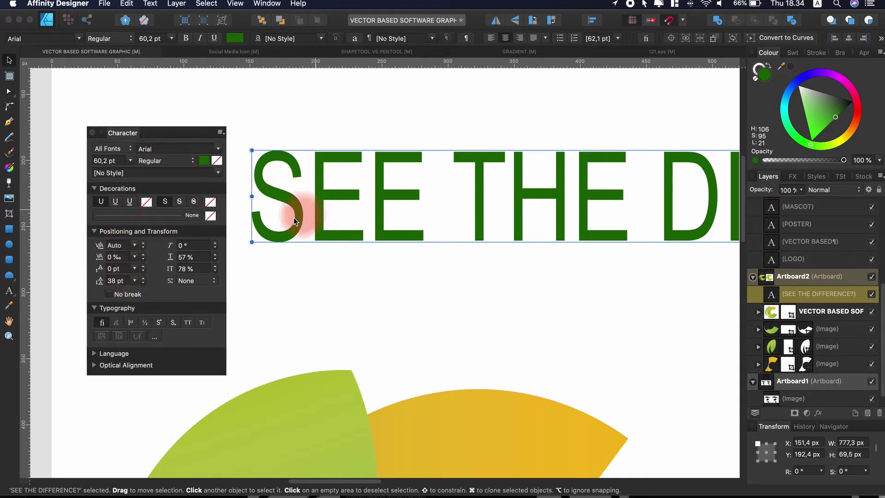
pyautogui.click(186, 119)
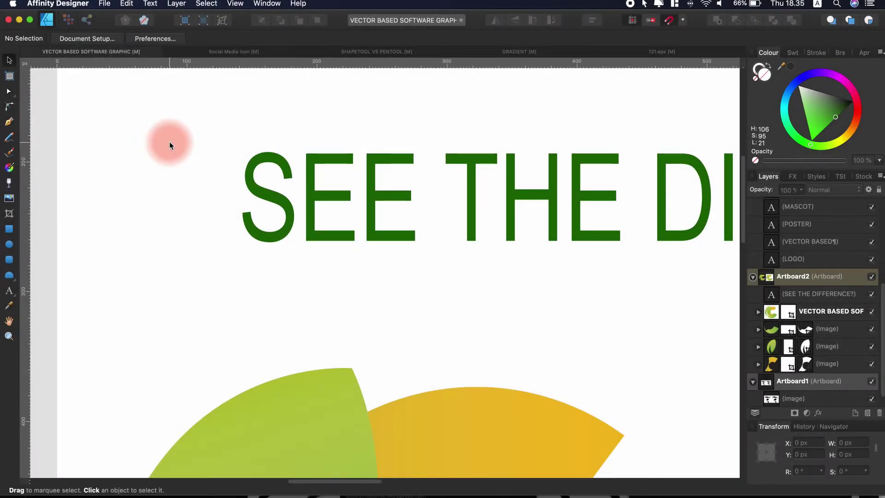
# - Switch back to the Untitled-1 document in Illustrator, bring the whole artboard into view and close the floating Character window
pyautogui.press('super+Tab')
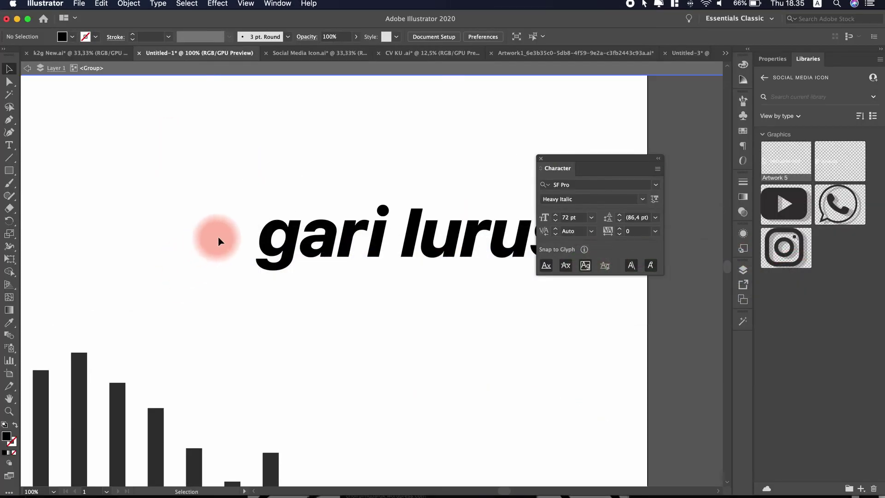
pyautogui.scroll(-5, 239, 267)
pyautogui.moveTo(229, 243); pyautogui.dragTo(319, 252)
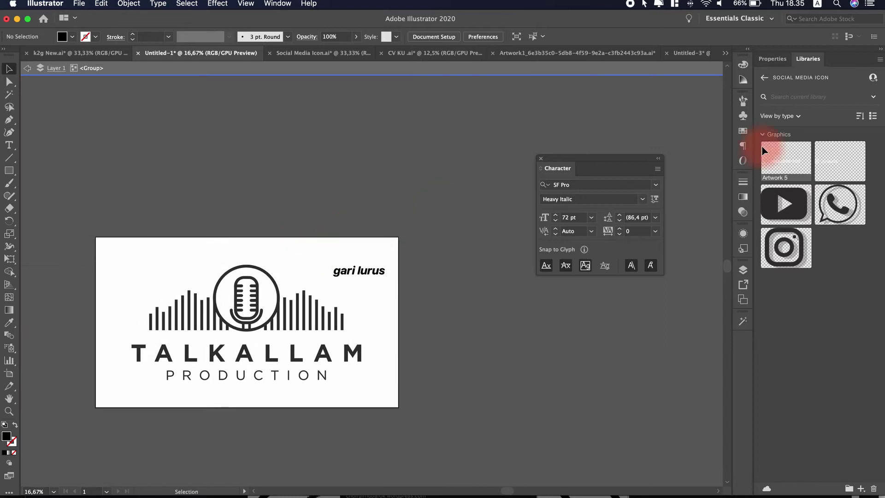
pyautogui.click(784, 58)
pyautogui.click(808, 59)
pyautogui.moveTo(407, 282); pyautogui.dragTo(508, 220)
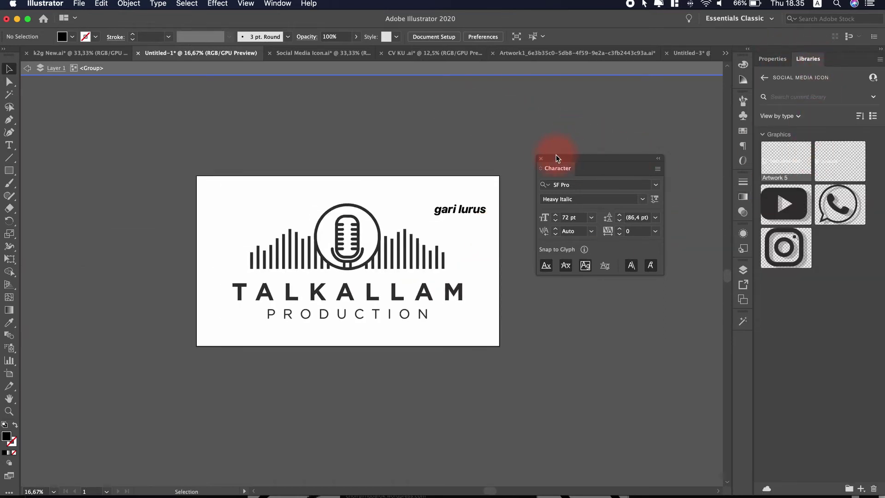
pyautogui.click(542, 158)
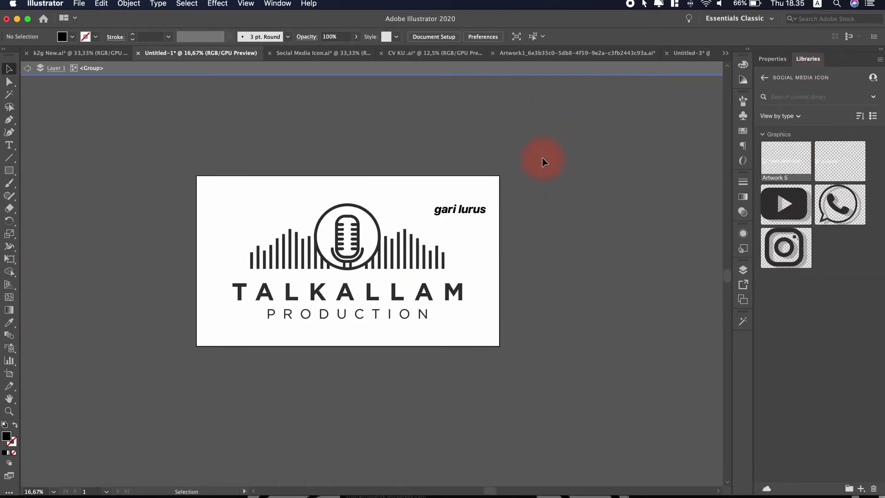
# - Switch to the Social Media Icon.ai document and show its Social Media Icon library
pyautogui.click(437, 59)
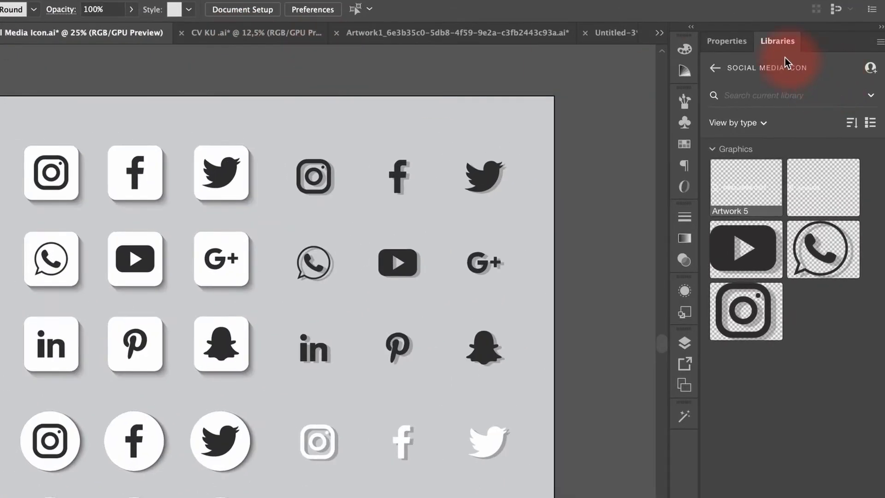
pyautogui.click(726, 41)
pyautogui.click(779, 41)
pyautogui.click(431, 322)
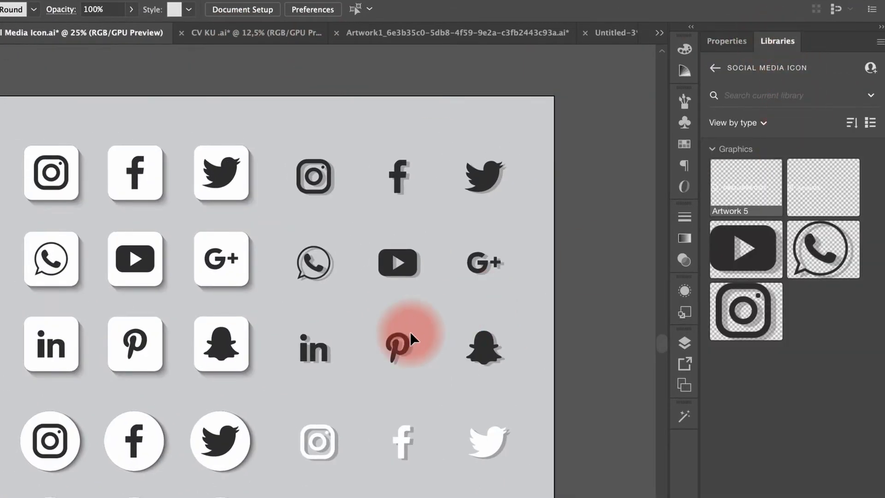
# - Compare the library's YouTube, WhatsApp and Instagram graphics with the matching black icons on the artboard
pyautogui.click(738, 251)
pyautogui.moveTo(581, 216); pyautogui.dragTo(470, 294)
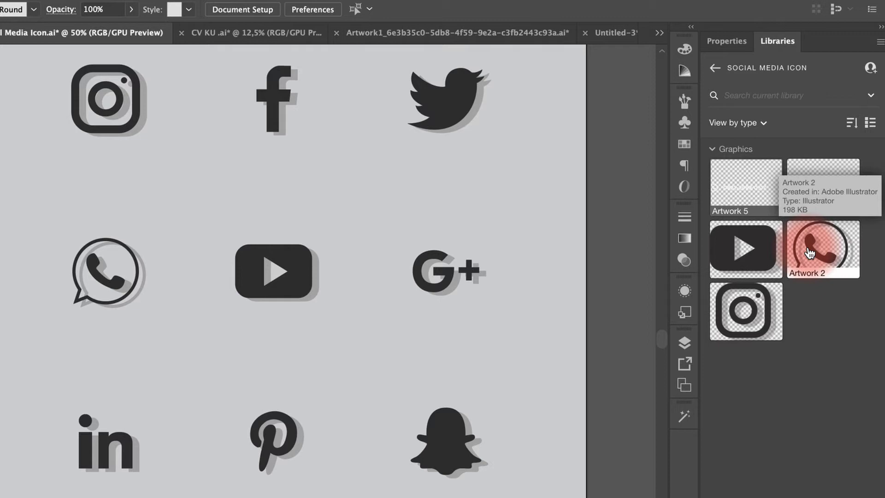
pyautogui.moveTo(369, 293); pyautogui.dragTo(416, 355)
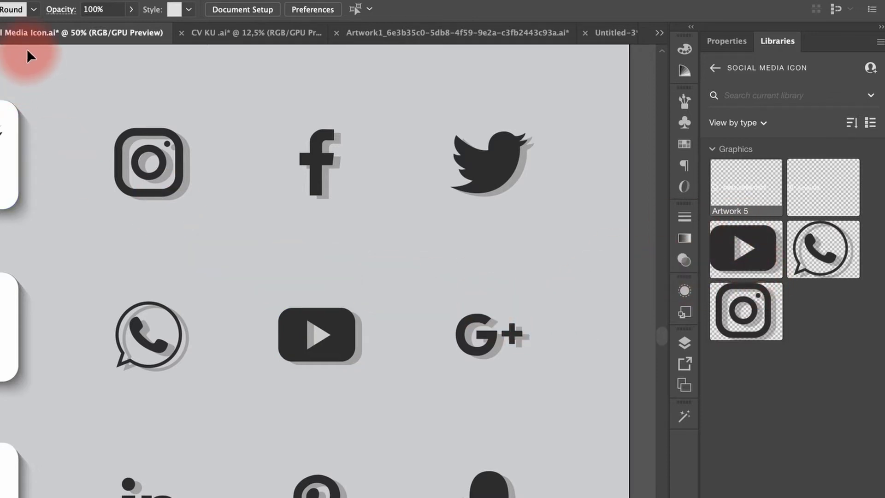
# - Select the black Facebook icon without a background tile, then the black Twitter icon beside it
pyautogui.scroll(-2, 68, 254)
pyautogui.scroll(-2, 68, 254)
pyautogui.scroll(3, 96, 178)
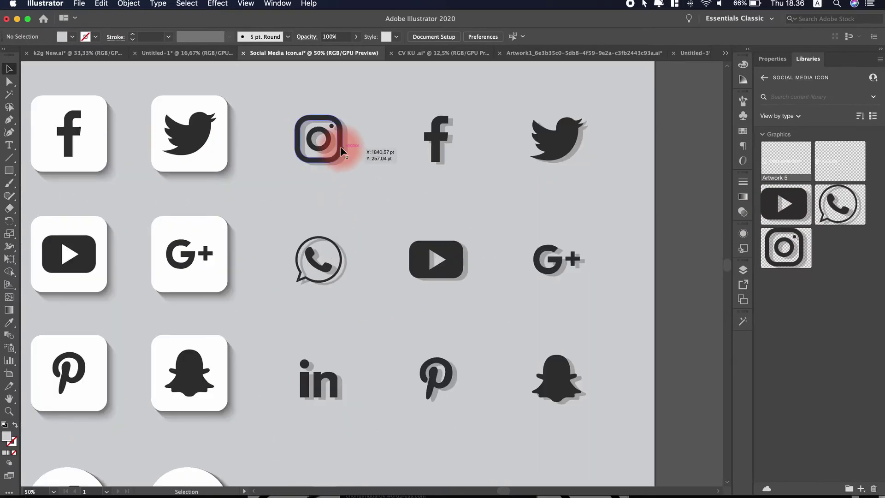
pyautogui.click(89, 141)
pyautogui.click(438, 132)
pyautogui.click(557, 131)
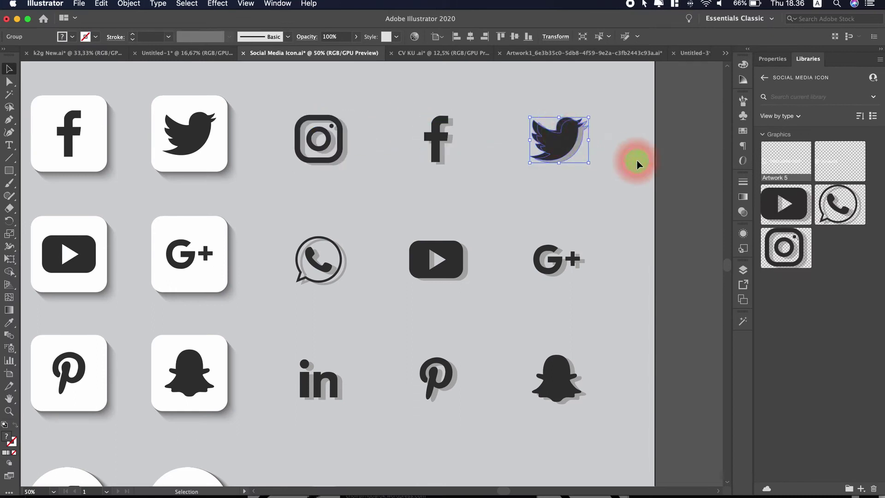
# - Deselect the Twitter icon, switch to the CV KU .ai document and view the contact lines on the HOW TO ORDER artboard
pyautogui.click(637, 159)
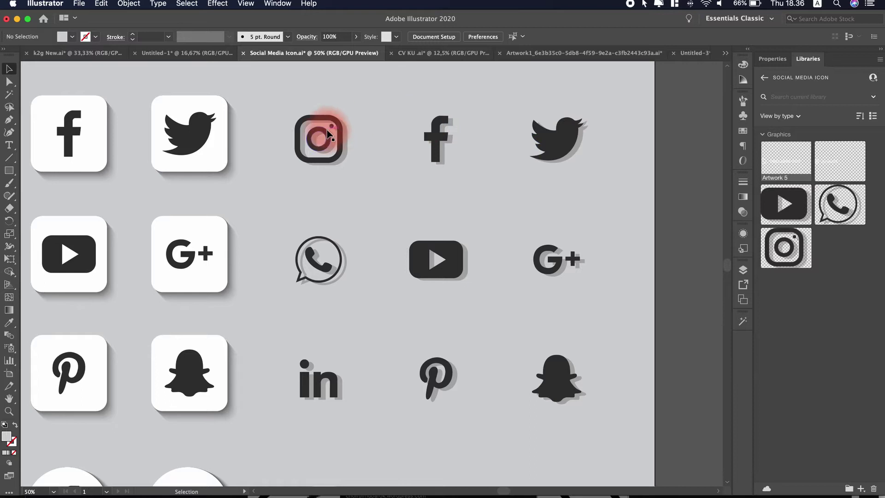
pyautogui.click(466, 54)
pyautogui.scroll(5, 464, 282)
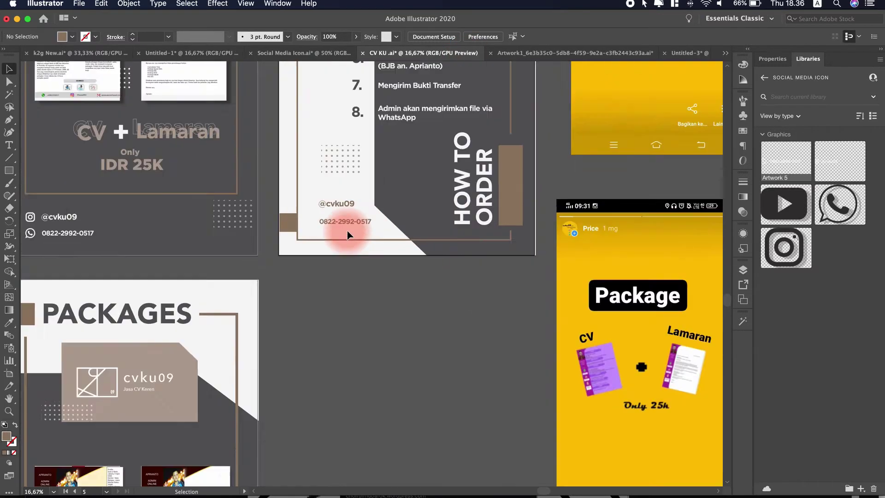
pyautogui.moveTo(263, 176); pyautogui.dragTo(612, 404)
pyautogui.scroll(-2, 507, 341)
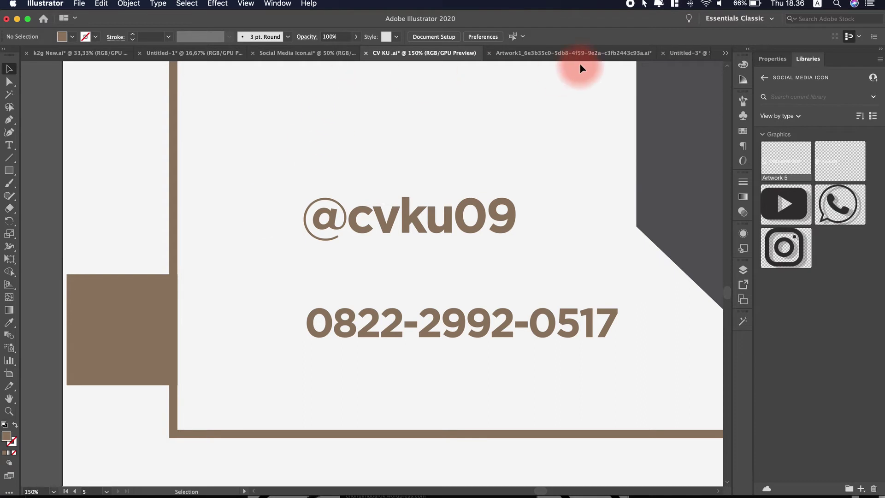
# - Return to the Social Media Icon.ai document and look at the black Instagram icon without a background tile
pyautogui.click(558, 55)
pyautogui.click(330, 58)
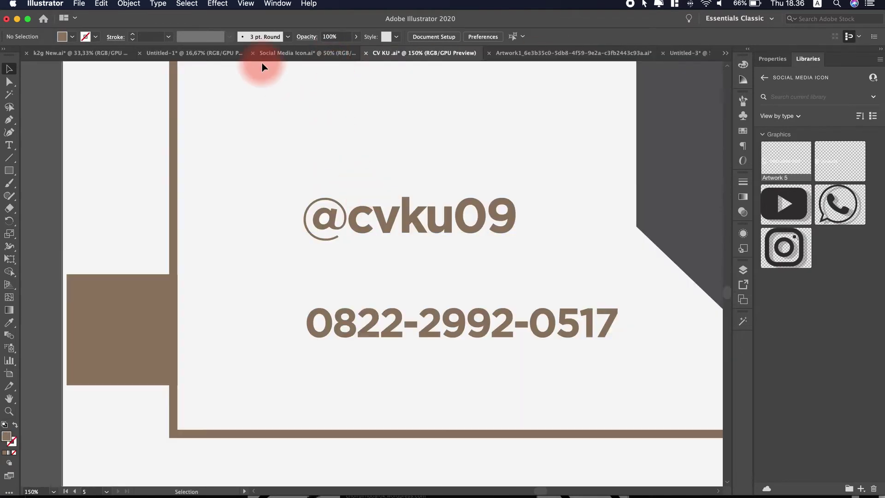
pyautogui.click(271, 53)
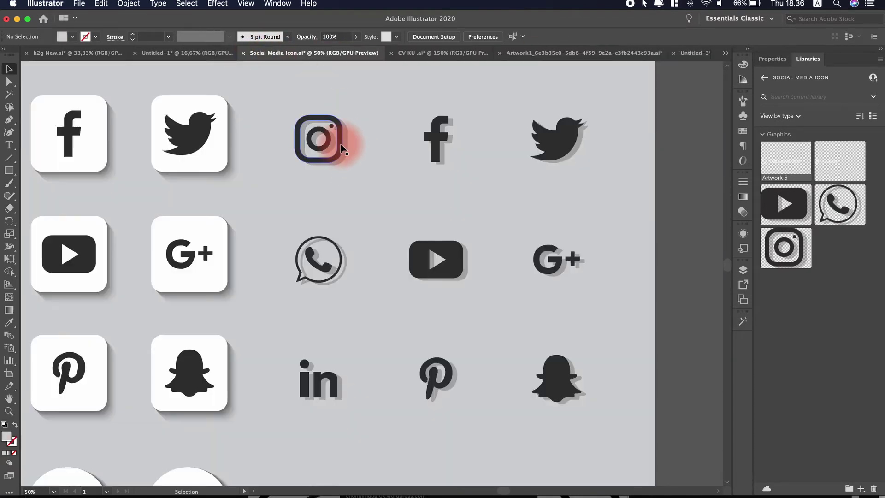
# - In the CV KU .ai document, place the library's Instagram graphic in front of the account handle and embed it
pyautogui.click(411, 59)
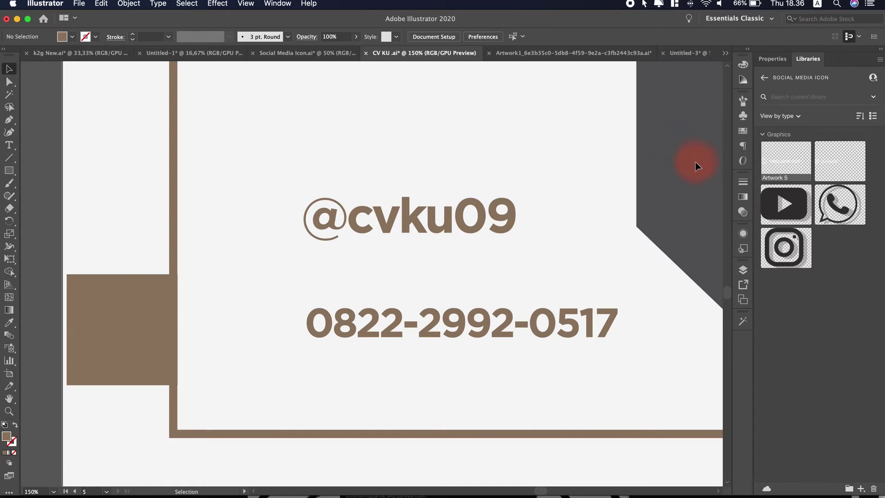
pyautogui.moveTo(783, 244); pyautogui.dragTo(255, 216)
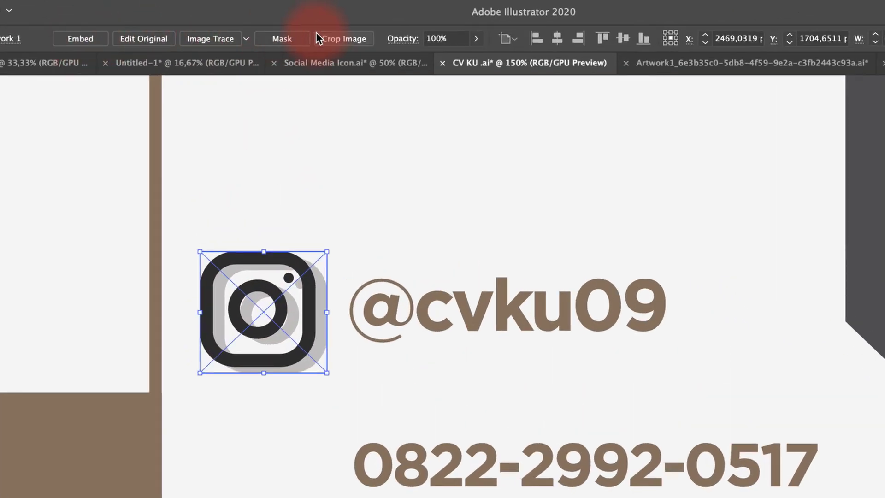
pyautogui.click(74, 38)
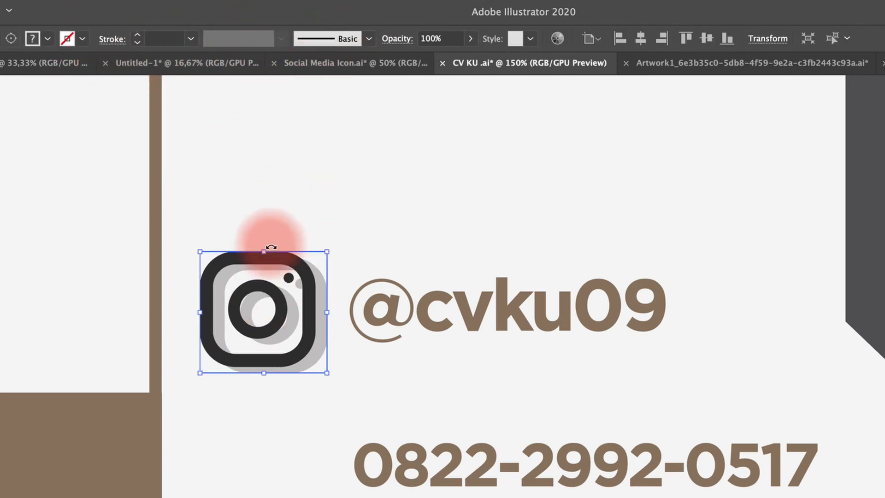
# - Isolate the embedded Instagram icon down to its innermost clip group to reach its individual shapes
pyautogui.doubleClick(289, 271)
pyautogui.click(294, 266)
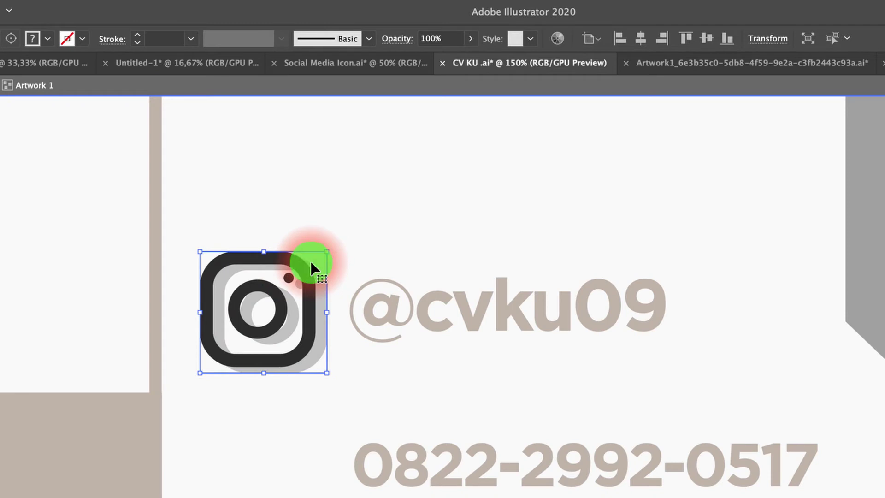
pyautogui.doubleClick(295, 271)
pyautogui.doubleClick(298, 266)
pyautogui.click(311, 259)
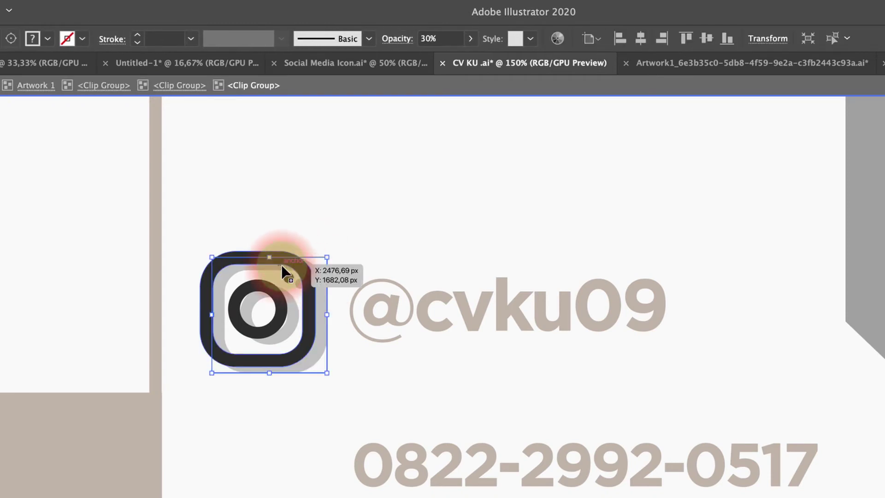
# - Fill the Instagram icon's outer rounded frame with red, and then with blue
pyautogui.click(33, 38)
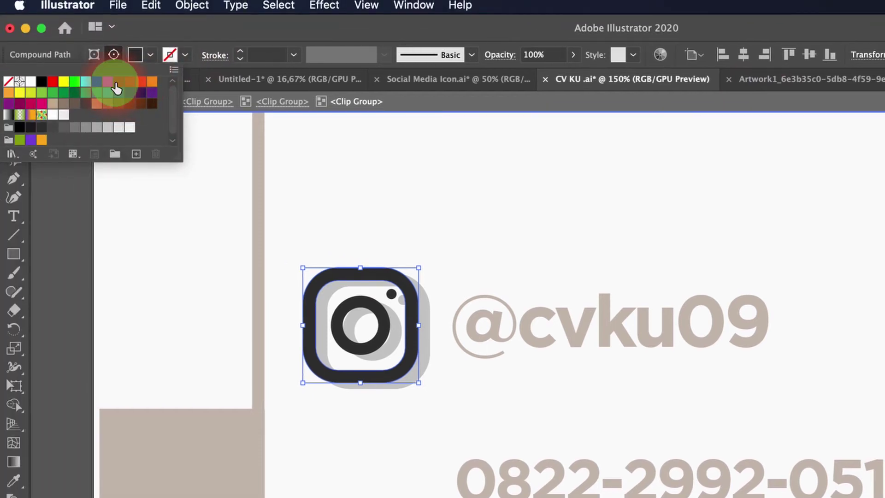
pyautogui.click(115, 85)
pyautogui.click(130, 84)
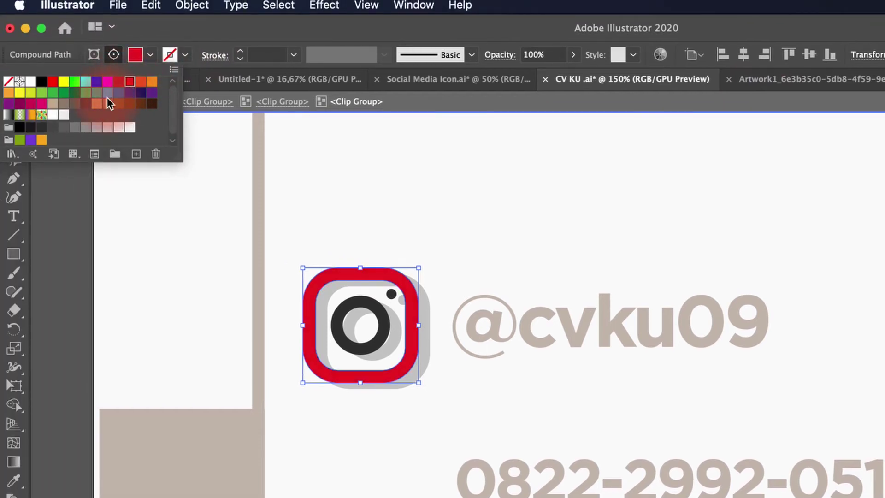
pyautogui.click(130, 92)
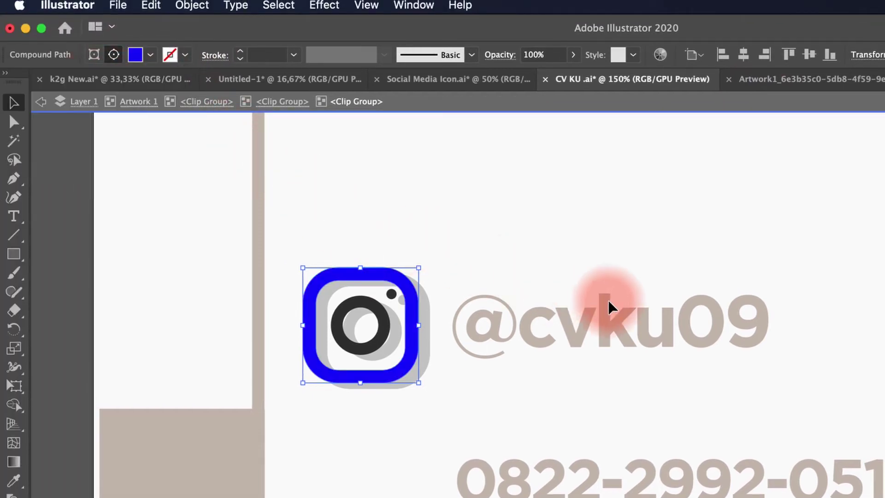
# - Recolour the Instagram icon's outer frame with the brown sampled from the account handle text and exit isolation
pyautogui.click(585, 323)
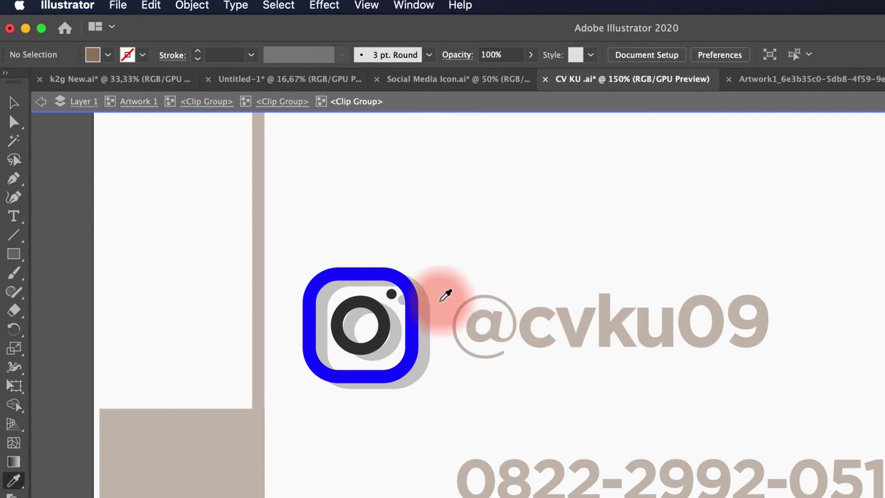
pyautogui.click(414, 300)
pyautogui.press('i')
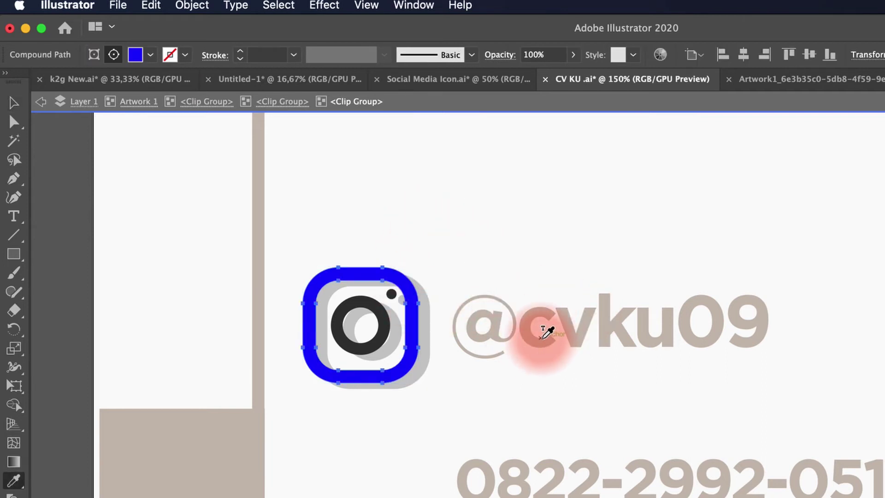
pyautogui.click(543, 336)
pyautogui.press('v')
pyautogui.doubleClick(499, 206)
pyautogui.scroll(-1, 583, 298)
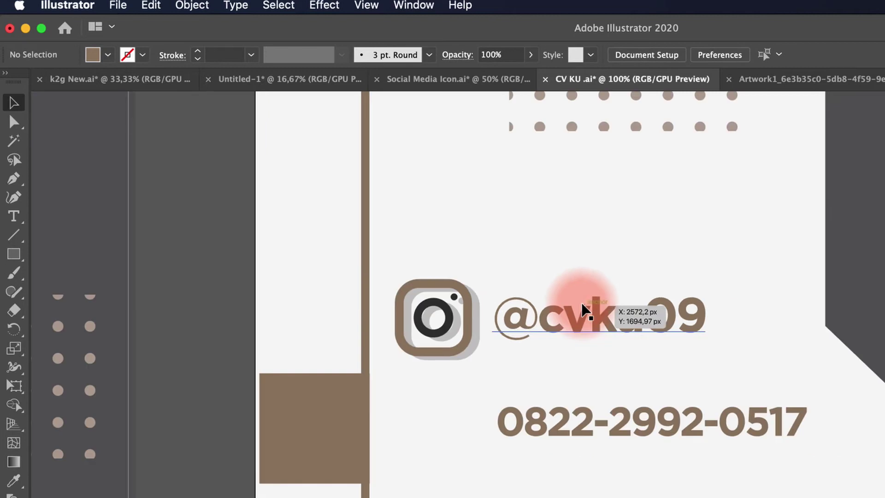
# - Place the library's WhatsApp graphic in front of the phone number and embed it
pyautogui.scroll(2, 511, 311)
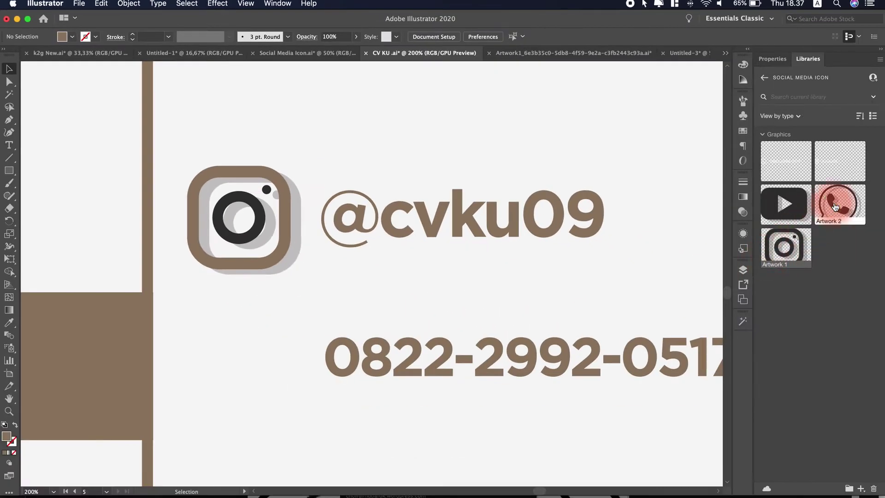
pyautogui.moveTo(832, 205); pyautogui.dragTo(277, 391)
pyautogui.click(127, 35)
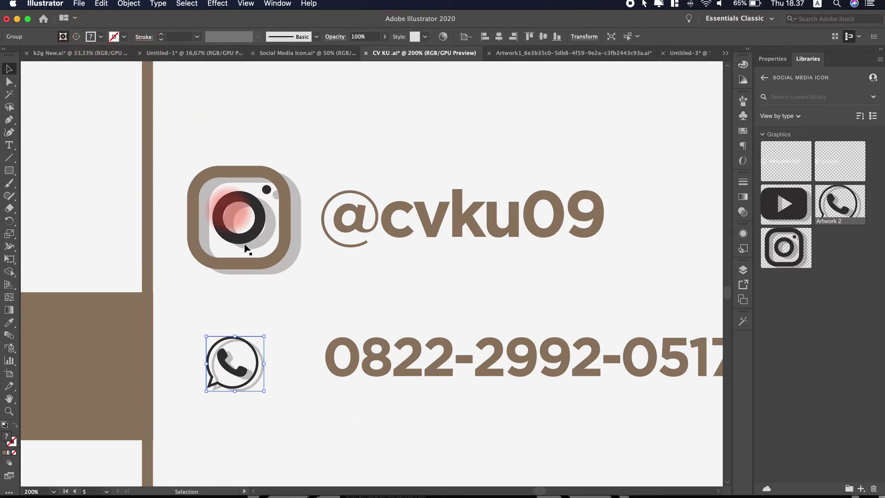
# - Try to recolour the isolated WhatsApp icon with the brown sampled from the Instagram frame
pyautogui.doubleClick(257, 374)
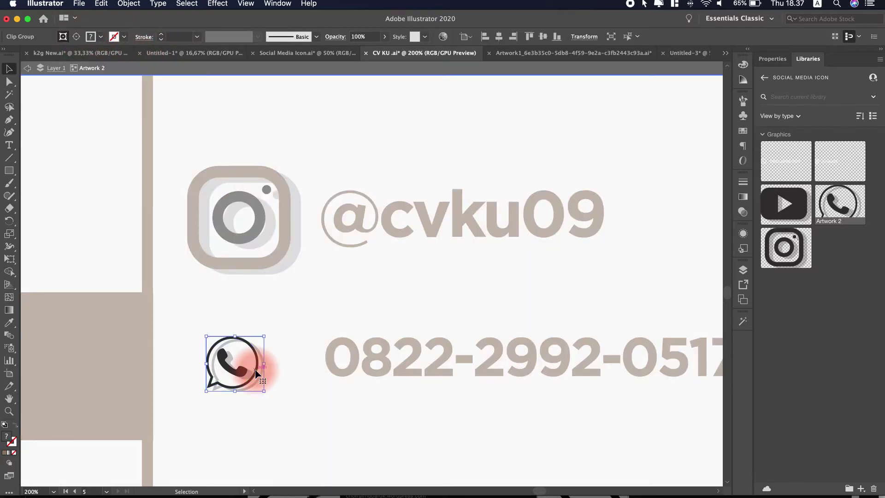
pyautogui.press('i')
pyautogui.click(279, 248)
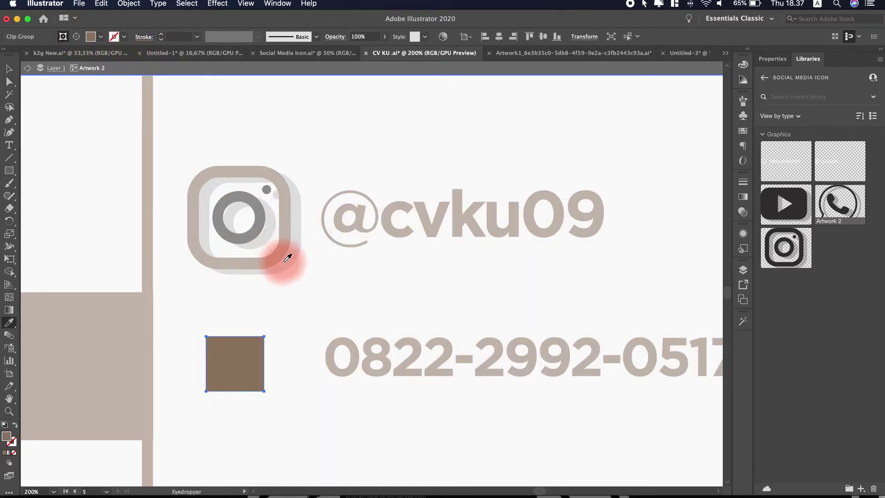
pyautogui.press('super+z')
# - Isolate the WhatsApp icon's nested clip groups and recolour its speech bubble outline with the brown sampled from the phone number
pyautogui.press('v')
pyautogui.press('super+equal')
pyautogui.doubleClick(229, 359)
pyautogui.doubleClick(217, 340)
pyautogui.press('i')
pyautogui.click(334, 337)
pyautogui.press('v')
# - Recolour the handset shape inside the WhatsApp bubble with the phone number's brown and exit isolation
pyautogui.press('a')
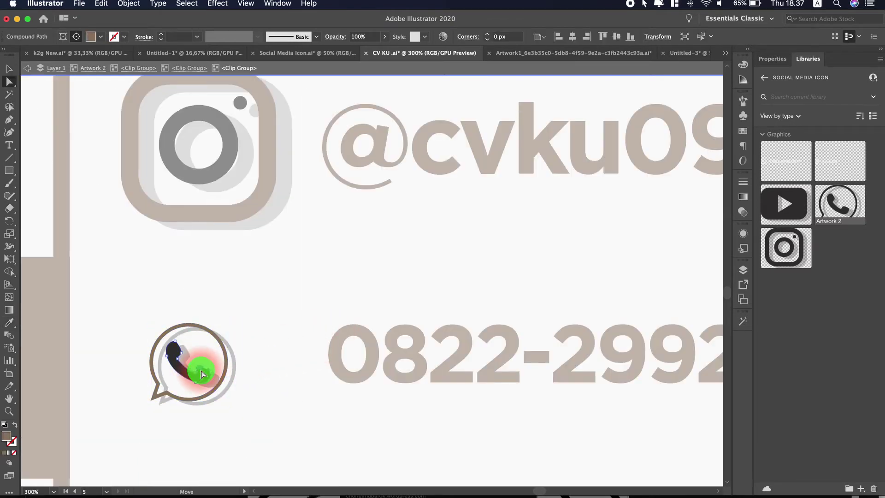
pyautogui.click(201, 371)
pyautogui.press('i')
pyautogui.click(344, 354)
pyautogui.click(337, 342)
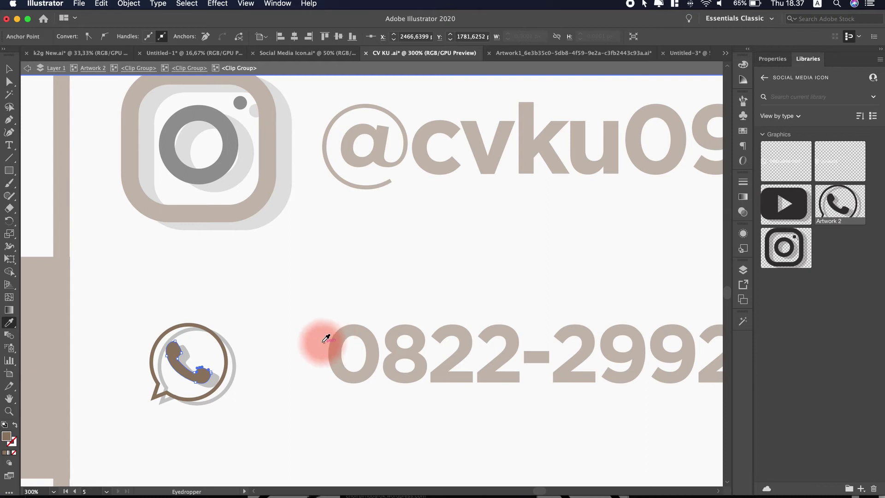
pyautogui.press('v')
pyautogui.doubleClick(290, 310)
pyautogui.scroll(-3, 296, 317)
pyautogui.click(371, 306)
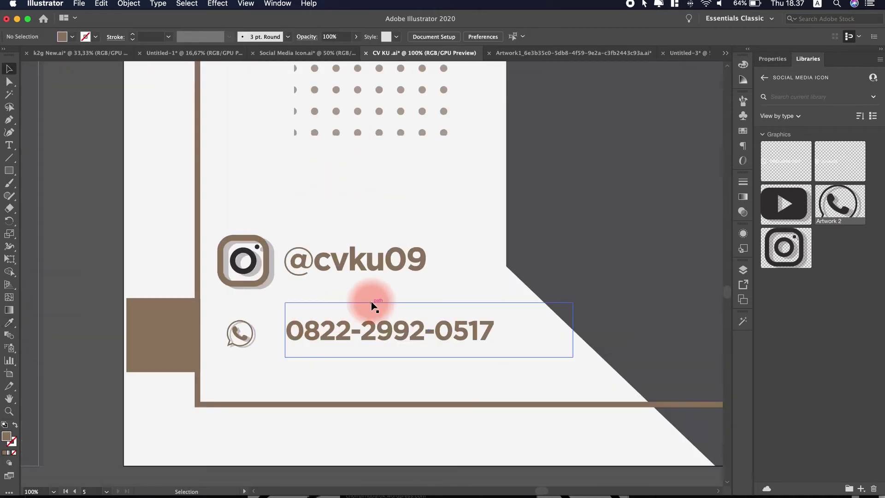
pyautogui.scroll(-1, 276, 296)
pyautogui.click(483, 225)
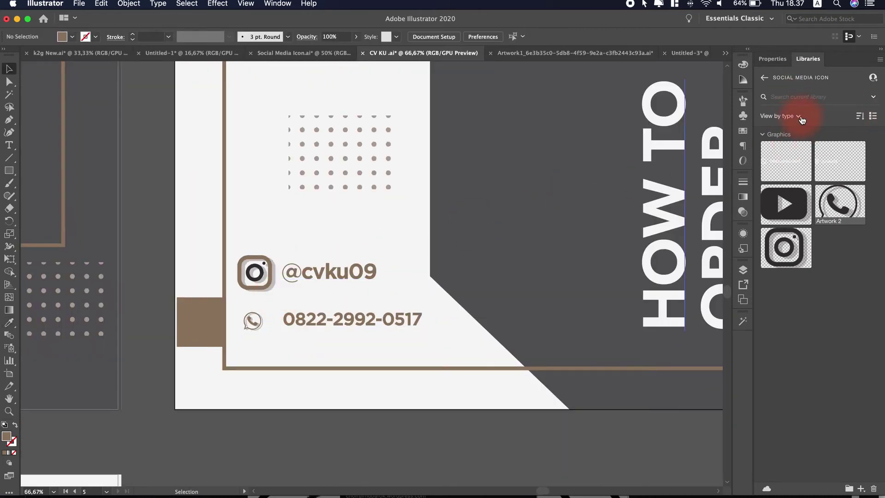
pyautogui.click(605, 366)
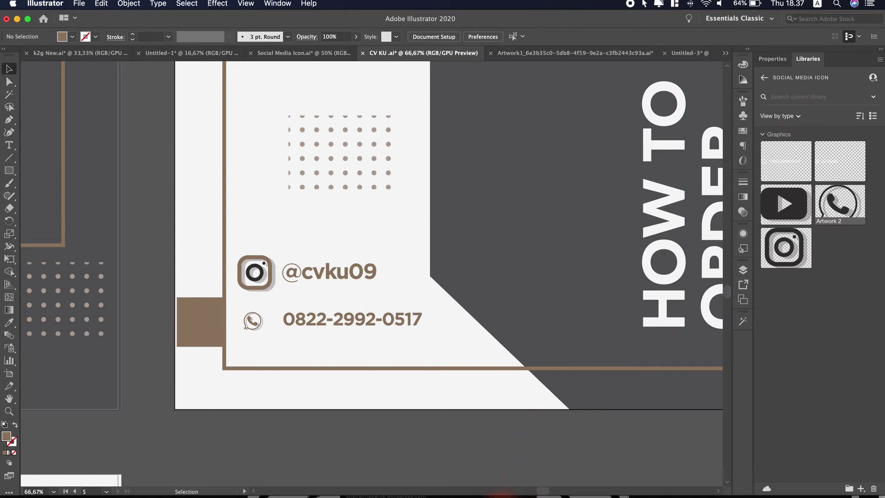
# - Switch to Affinity Designer and view the logo, poster, mascot and icon examples on Artboard3
pyautogui.click(406, 496)
pyautogui.scroll(-4, 346, 329)
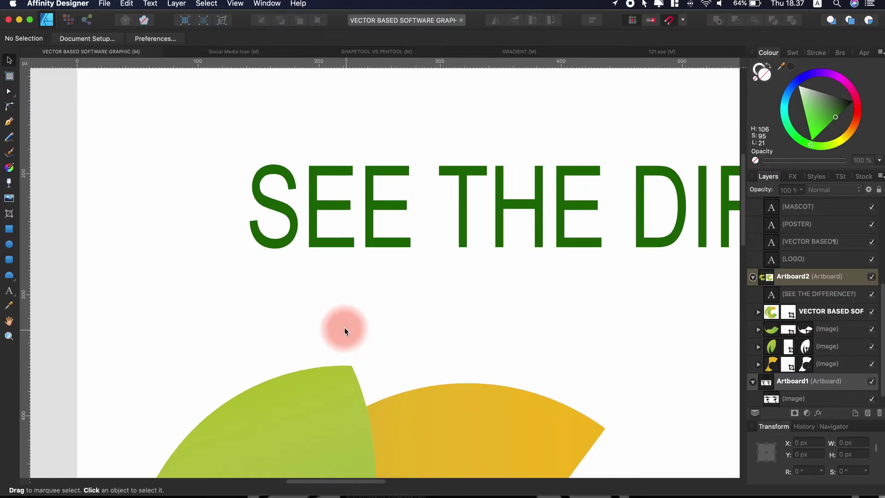
pyautogui.scroll(-5, 369, 304)
pyautogui.hscroll(3, 635, 300)
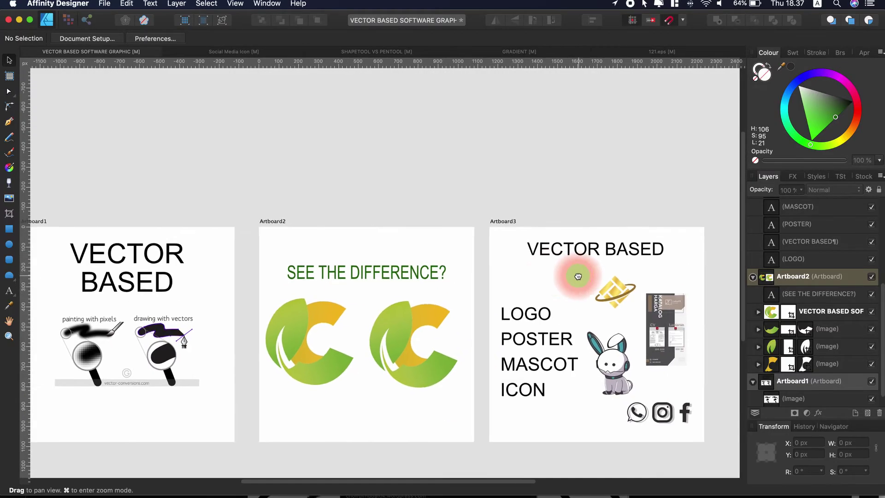
pyautogui.scroll(5, 631, 414)
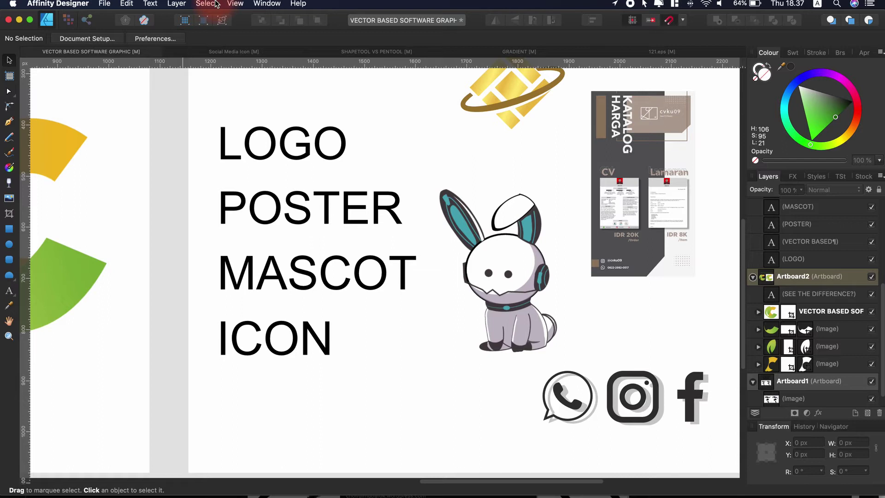
# - Show the Assets studio panel with its SOCIAL MEDIA category
pyautogui.click(263, 3)
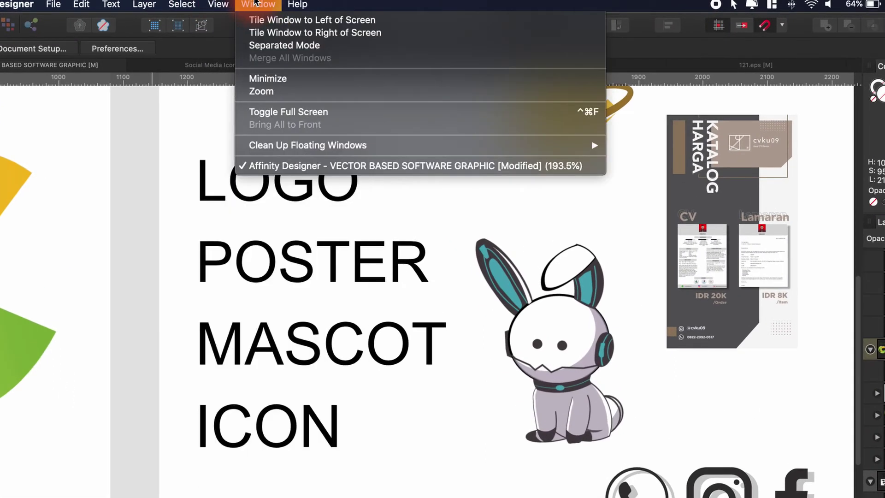
pyautogui.moveTo(249, 4)
pyautogui.moveTo(218, 4)
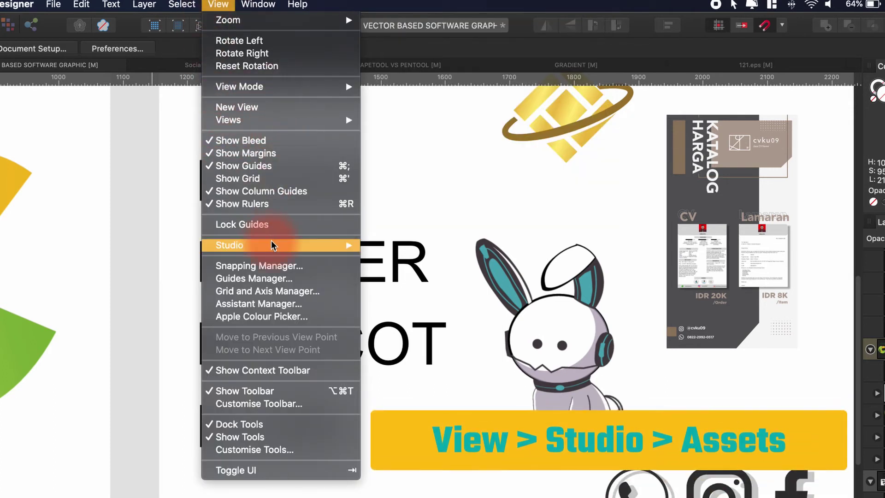
pyautogui.moveTo(271, 242)
pyautogui.click(414, 275)
pyautogui.click(65, 182)
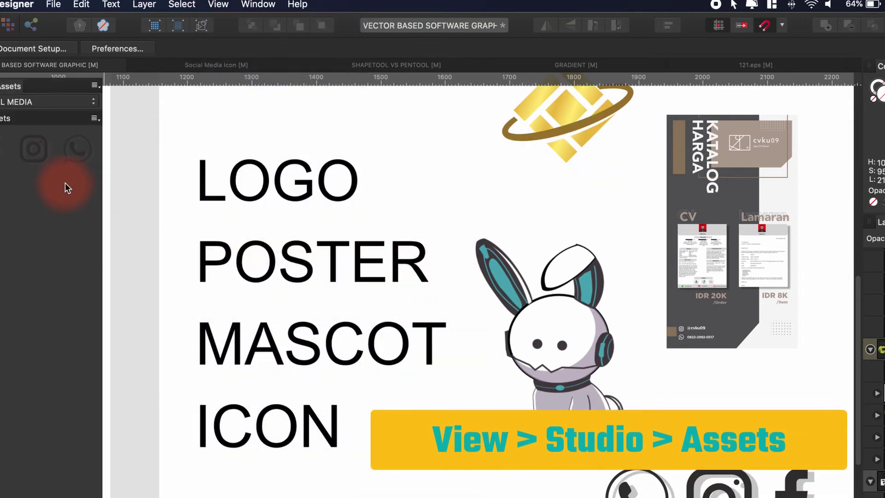
pyautogui.moveTo(50, 91); pyautogui.dragTo(32, 92)
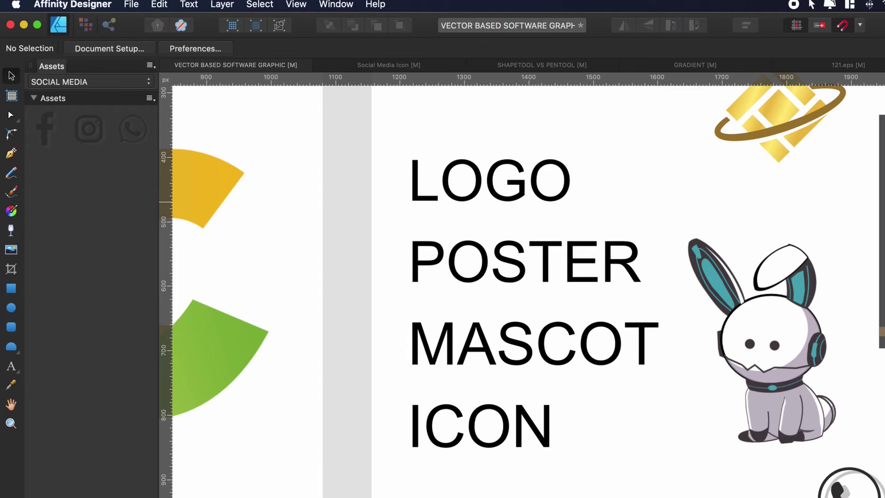
pyautogui.scroll(1, 690, 447)
pyautogui.hscroll(1, 690, 447)
pyautogui.click(85, 88)
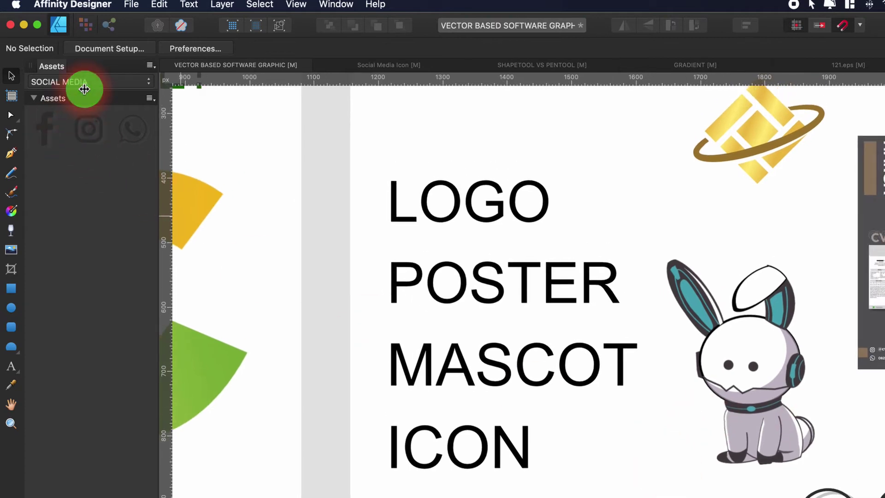
# - Switch to the Social Media Icon document and add its black YouTube icon without a background tile to the SOCIAL MEDIA assets
pyautogui.click(415, 69)
pyautogui.click(642, 270)
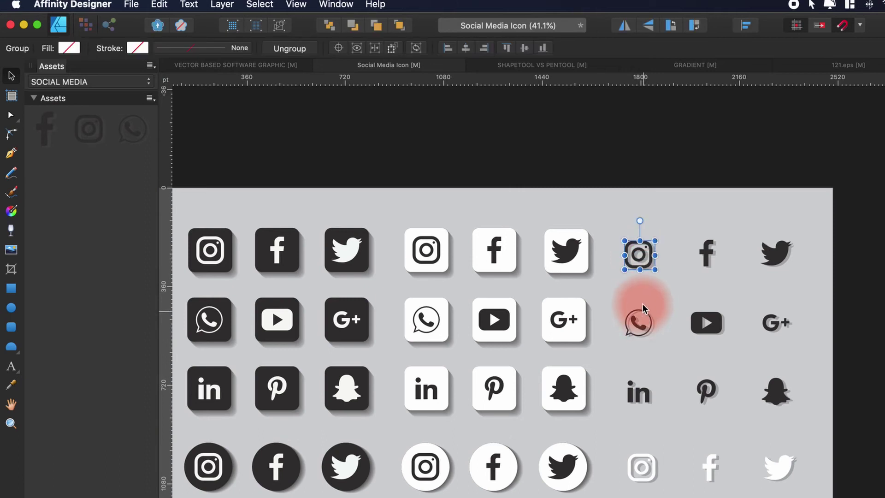
pyautogui.click(705, 322)
pyautogui.moveTo(705, 321); pyautogui.dragTo(83, 201)
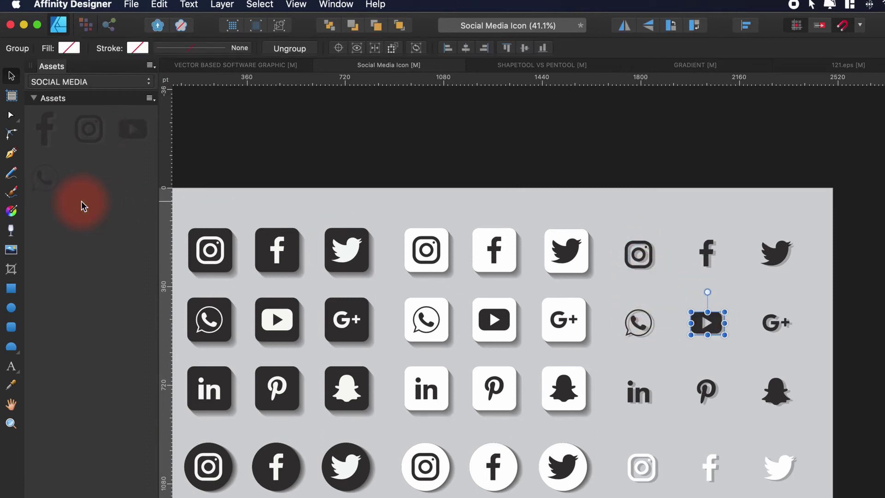
# - Return to the VECTOR BASED SOFTWARE GRAPHIC document and place the YouTube asset beside the other icons below the mascot
pyautogui.click(235, 69)
pyautogui.moveTo(118, 134); pyautogui.dragTo(743, 497)
pyautogui.click(634, 438)
pyautogui.click(616, 460)
pyautogui.click(646, 462)
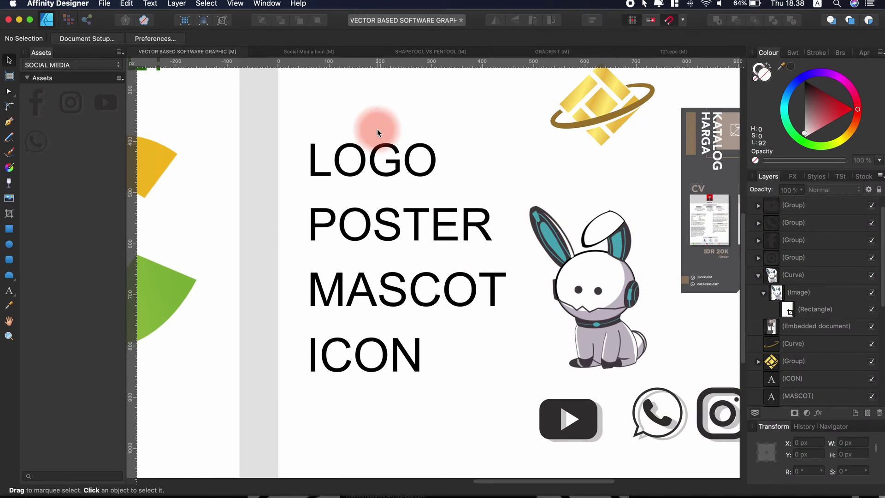
pyautogui.click(95, 146)
pyautogui.moveTo(106, 99); pyautogui.dragTo(106, 99)
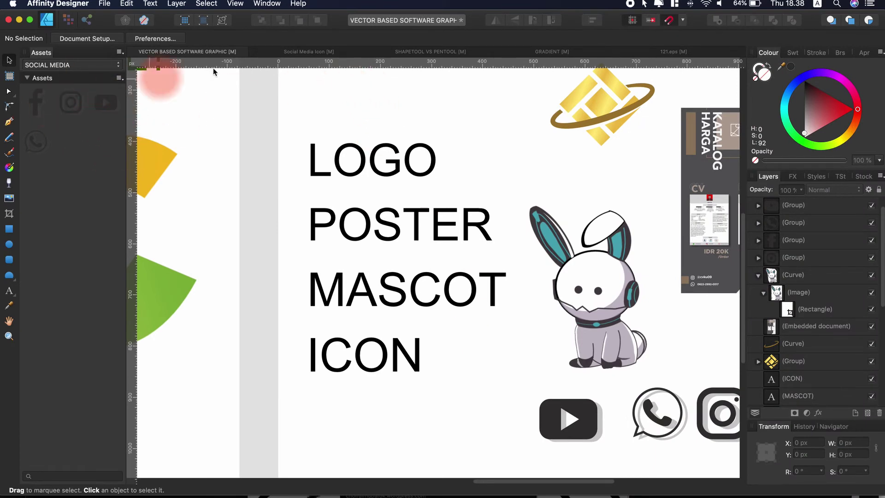
# - Close the Social Media Icon document
pyautogui.click(302, 55)
pyautogui.press('super+w')
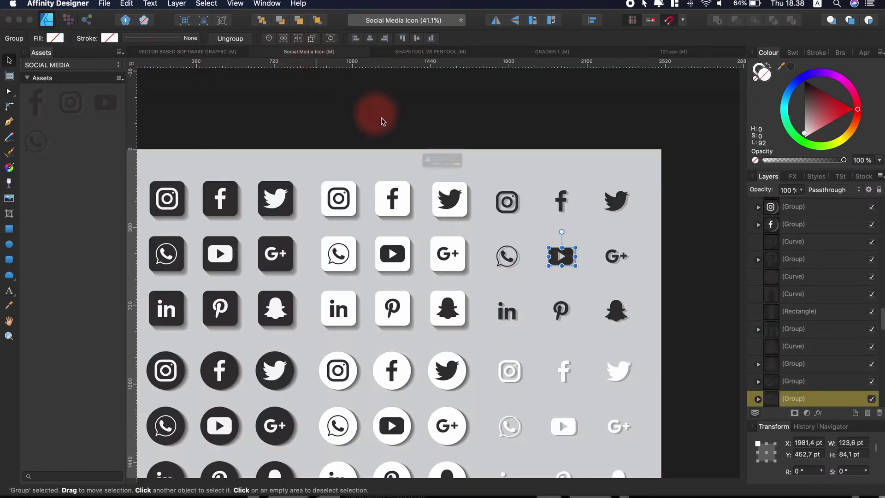
pyautogui.click(420, 192)
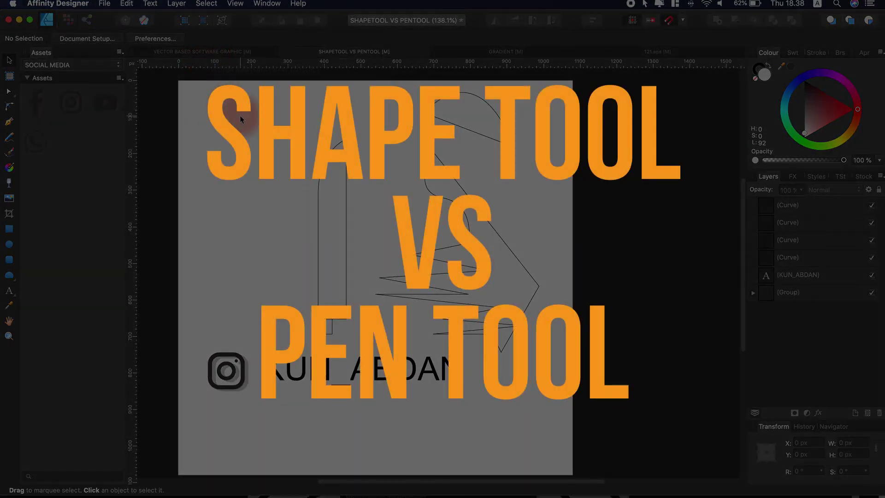
# - Clear the practice curves from the SHAPETOOL VS PENTOOL document, switch to Illustrator and delete all paths on the Artwork1 artboard
pyautogui.press('Delete')
pyautogui.press('Delete')
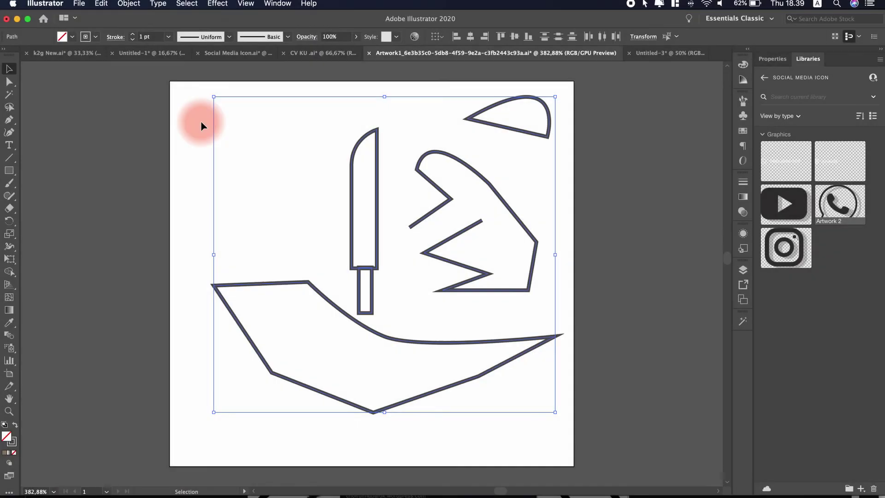
pyautogui.press('Delete')
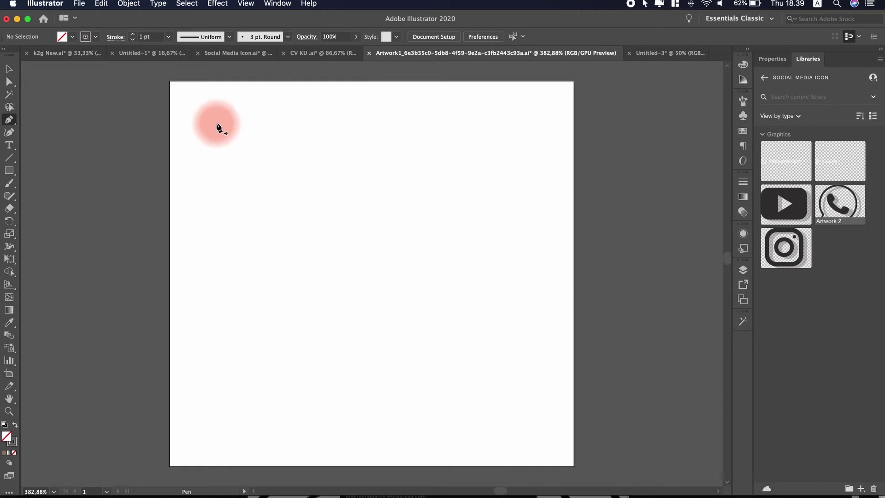
# - Draw a closed ten-point zigzag outline of straight segments with the Pen tool across the upper part of the empty artboard
pyautogui.click(217, 122)
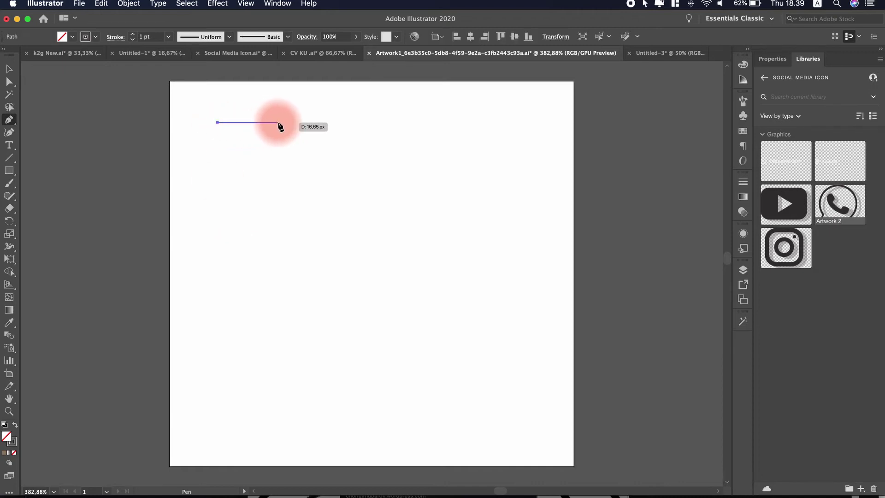
pyautogui.click(464, 115)
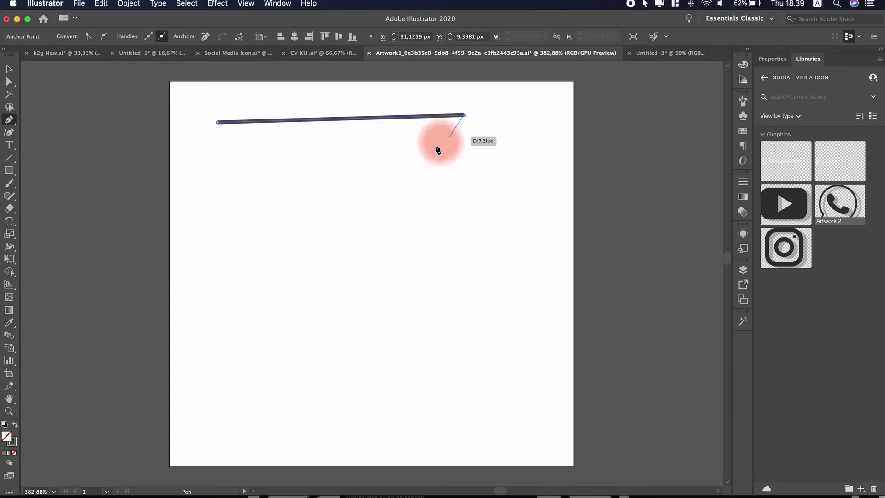
pyautogui.click(256, 202)
pyautogui.click(434, 191)
pyautogui.click(279, 252)
pyautogui.click(417, 245)
pyautogui.click(261, 295)
pyautogui.click(420, 289)
pyautogui.click(362, 343)
pyautogui.click(213, 314)
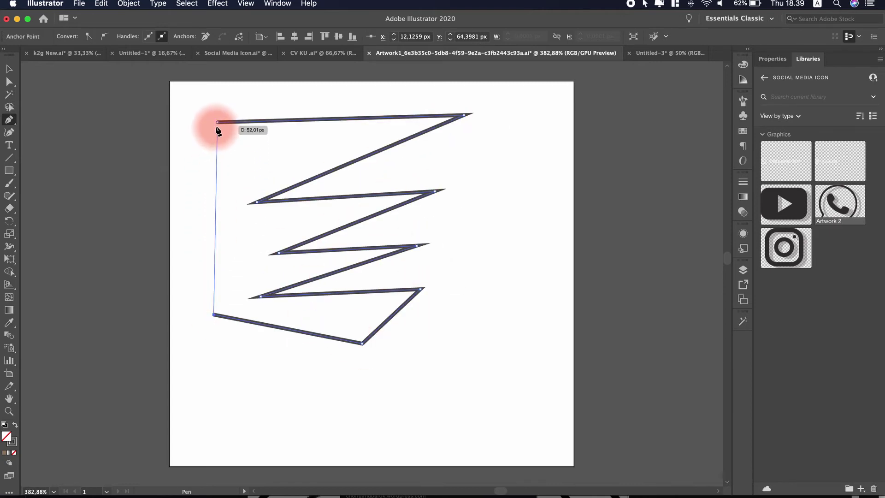
pyautogui.click(218, 123)
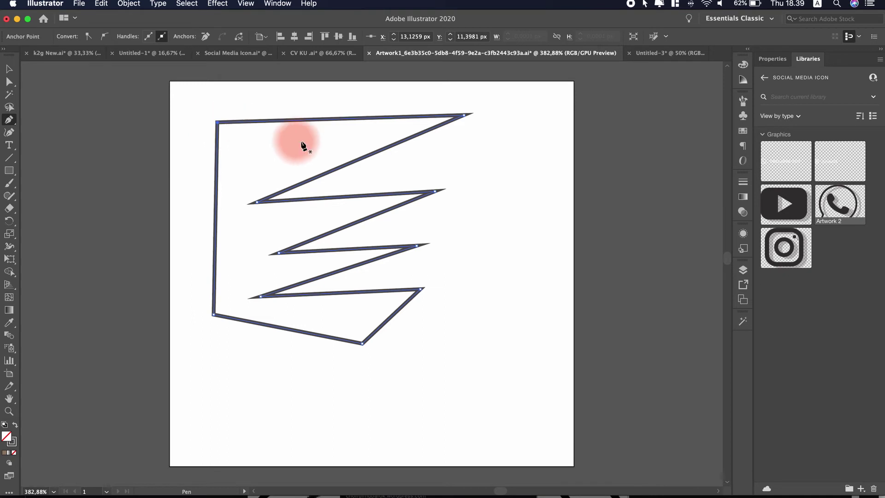
# - Draw a closed, smoothly curved leaf-like outline with the Pen tool below the zigzag shape
pyautogui.click(239, 408)
pyautogui.moveTo(383, 375); pyautogui.dragTo(478, 427)
pyautogui.moveTo(339, 437); pyautogui.dragTo(282, 427)
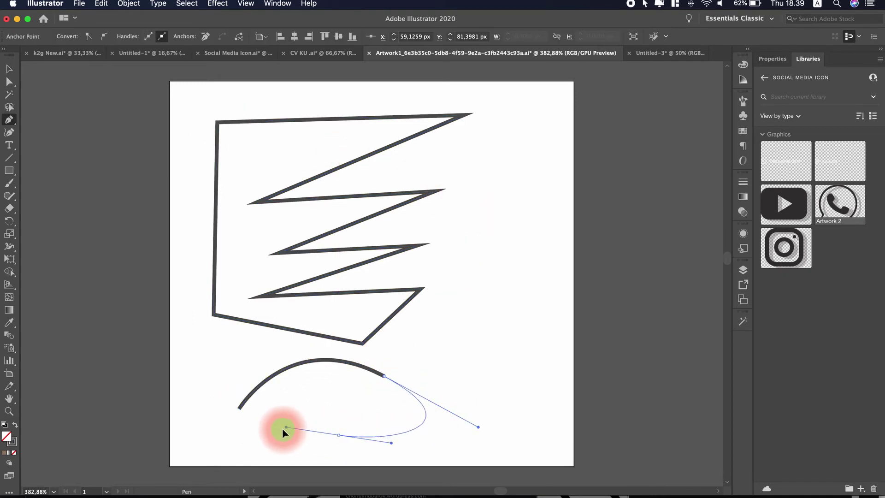
pyautogui.moveTo(229, 395); pyautogui.dragTo(223, 385)
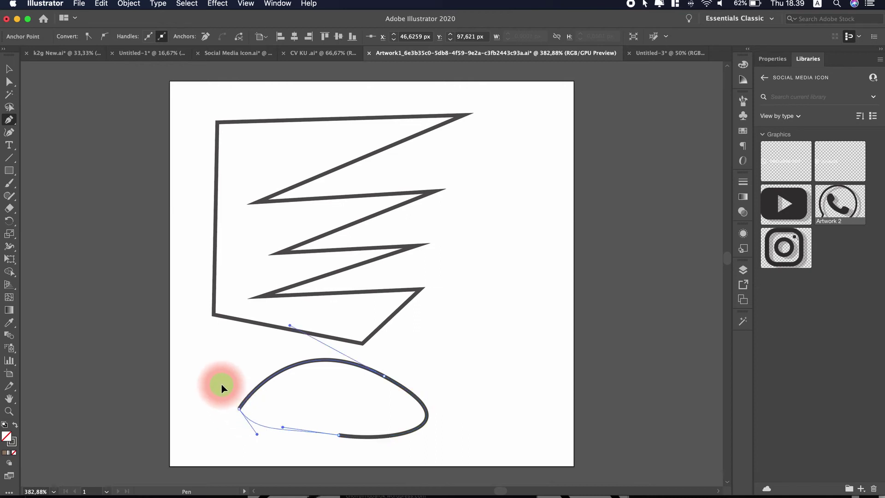
# - Draw a small half-dome beside the zigzag, removing the second anchor's outgoing handle so the closing segment is straight
pyautogui.click(463, 283)
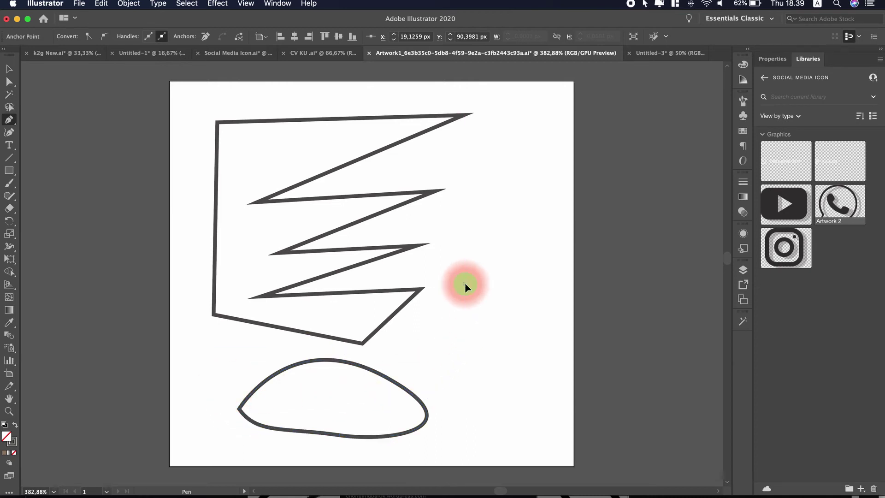
pyautogui.moveTo(515, 252); pyautogui.dragTo(554, 282)
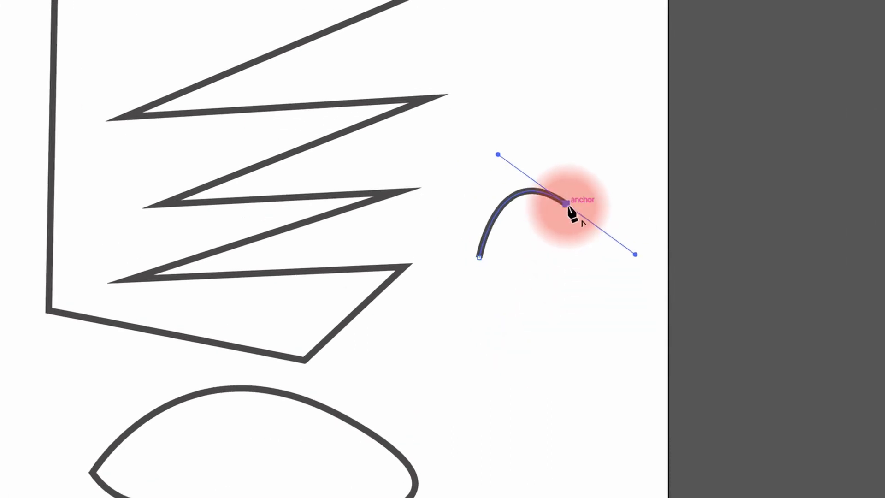
pyautogui.click(566, 204)
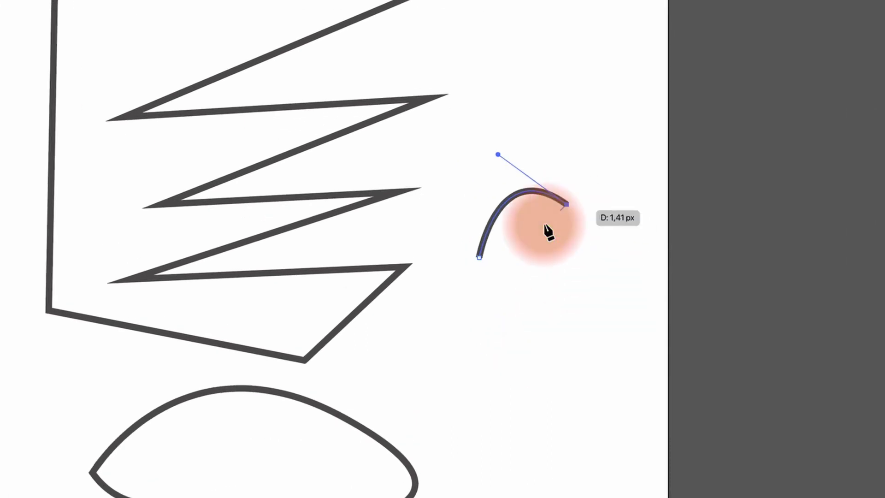
pyautogui.click(479, 258)
# - Draw a second half-dome about 19 by 12 px below the first, with one curved and one straight segment, and deselect it
pyautogui.click(466, 429)
pyautogui.moveTo(586, 410); pyautogui.dragTo(640, 497)
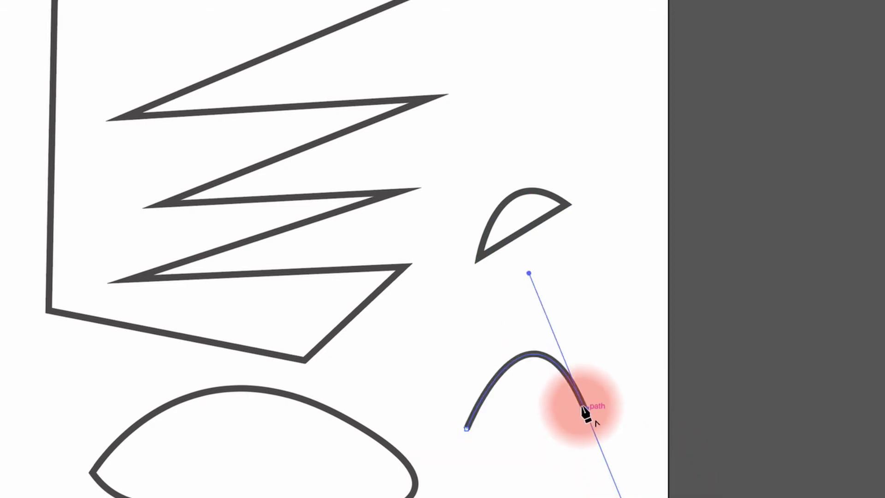
pyautogui.click(584, 410)
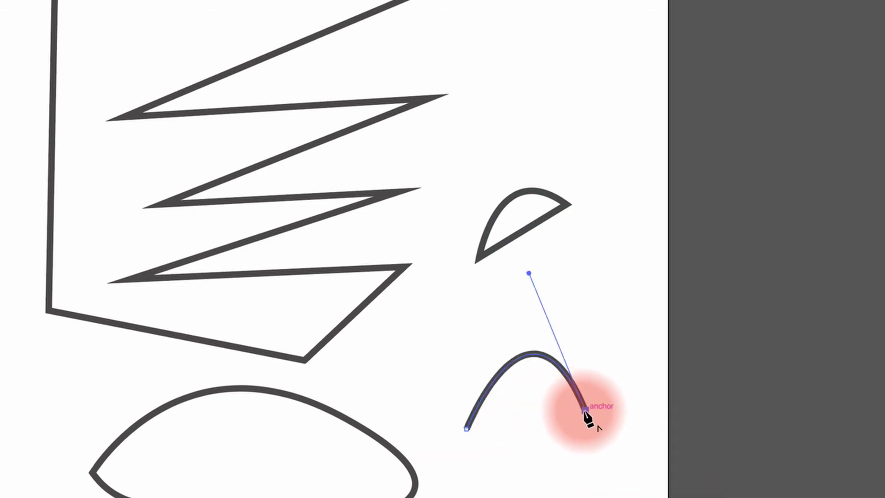
pyautogui.click(466, 428)
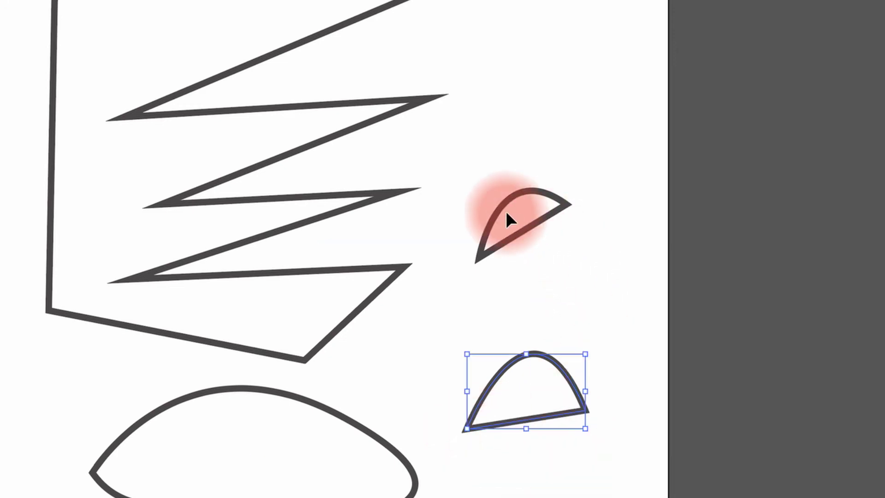
pyautogui.press('v')
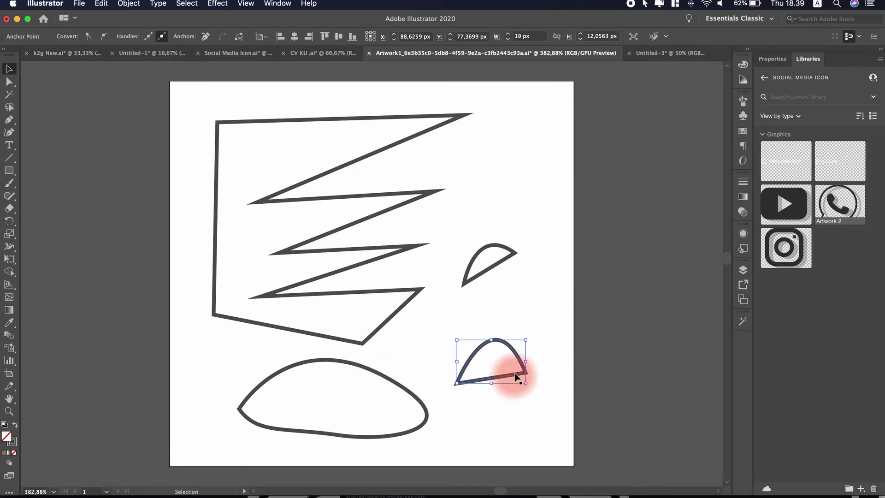
pyautogui.click(522, 298)
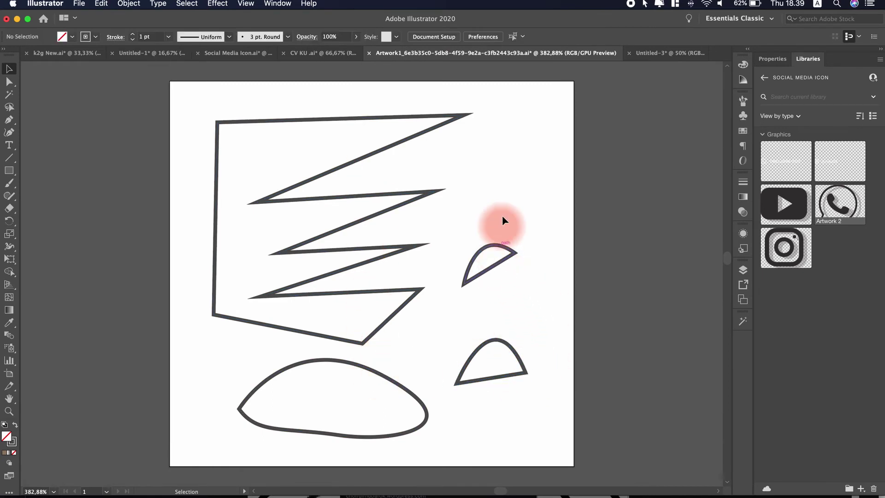
# - Draw a third half-dome about 13 by 12 px above the other two, closing it with a straight segment
pyautogui.press('p')
pyautogui.click(482, 187)
pyautogui.moveTo(529, 165); pyautogui.dragTo(583, 224)
pyautogui.click(529, 165)
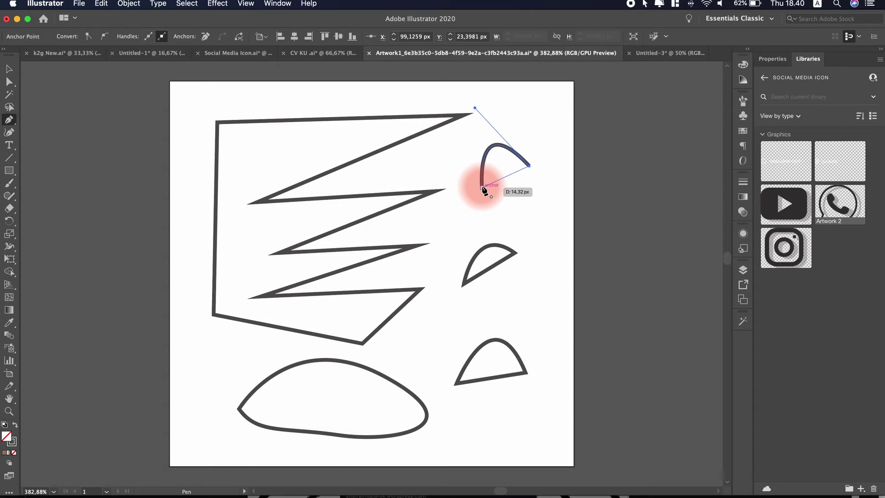
pyautogui.click(482, 187)
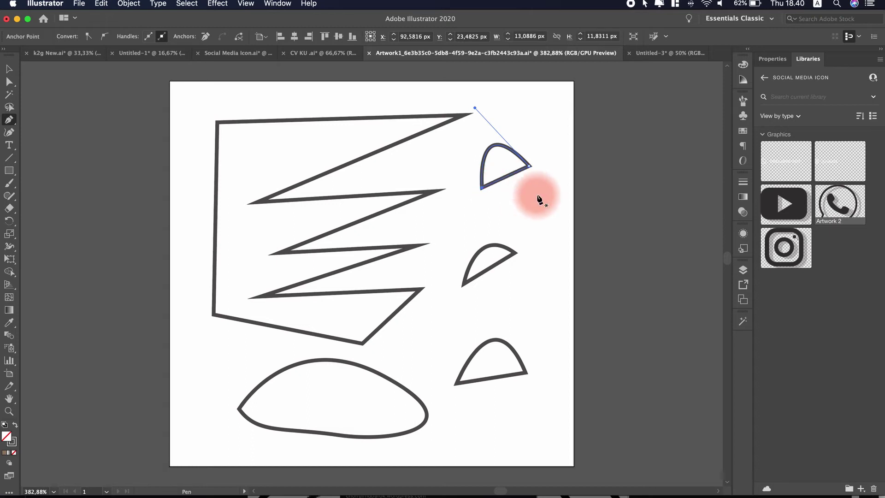
# - Switch to Affinity Designer and draw a large closed curvy outline with the Pen Tool above the Instagram handle text
pyautogui.press('super+Tab')
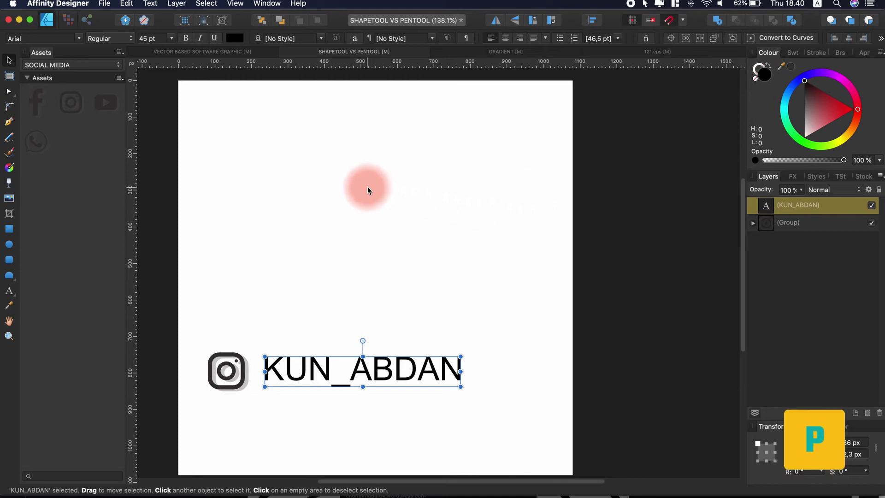
pyautogui.press('p')
pyautogui.click(292, 225)
pyautogui.moveTo(351, 169); pyautogui.dragTo(422, 213)
pyautogui.click(512, 198)
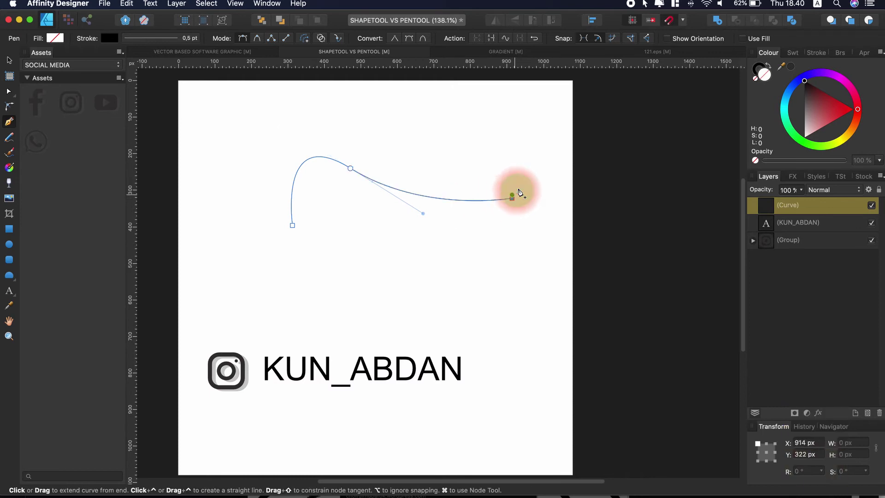
pyautogui.moveTo(524, 127); pyautogui.dragTo(464, 115)
pyautogui.moveTo(391, 127); pyautogui.dragTo(304, 150)
pyautogui.moveTo(248, 111); pyautogui.dragTo(242, 96)
pyautogui.moveTo(208, 127); pyautogui.dragTo(264, 252)
pyautogui.moveTo(350, 277); pyautogui.dragTo(429, 274)
pyautogui.moveTo(293, 225); pyautogui.dragTo(375, 225)
# - Draw a closed angular zigzag outline with the Pen Tool between the curvy shape and the Instagram handle text
pyautogui.click(460, 244)
pyautogui.click(524, 257)
pyautogui.click(504, 299)
pyautogui.click(449, 291)
pyautogui.click(484, 265)
pyautogui.click(429, 265)
pyautogui.click(401, 317)
pyautogui.moveTo(503, 325); pyautogui.dragTo(519, 327)
pyautogui.click(336, 339)
pyautogui.moveTo(497, 356); pyautogui.dragTo(507, 356)
pyautogui.click(359, 356)
pyautogui.click(303, 299)
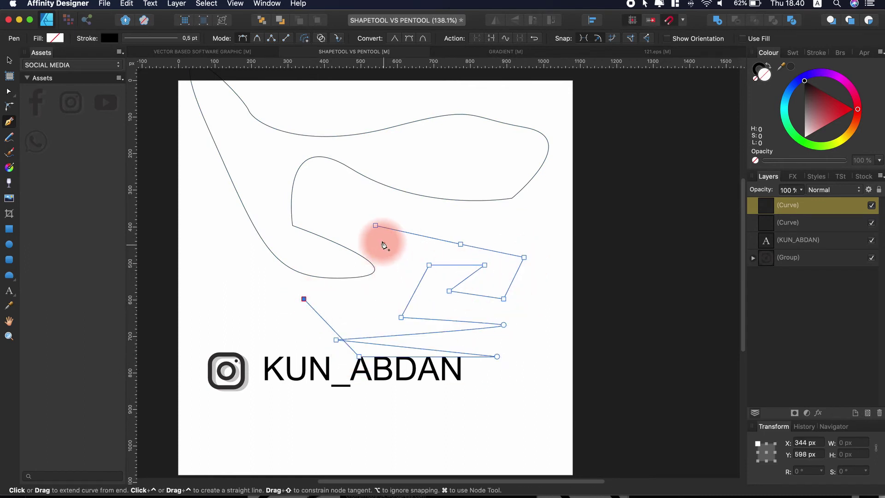
pyautogui.click(377, 229)
# - Draw a small half-dome with one curved and one straight closing segment below the Instagram handle text, and deselect it
pyautogui.click(310, 448)
pyautogui.moveTo(369, 414); pyautogui.dragTo(421, 447)
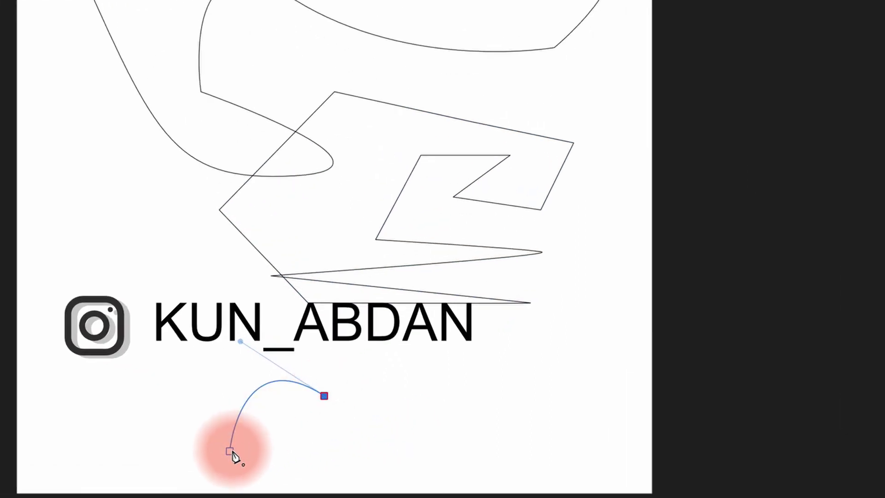
pyautogui.click(310, 448)
pyautogui.press('v')
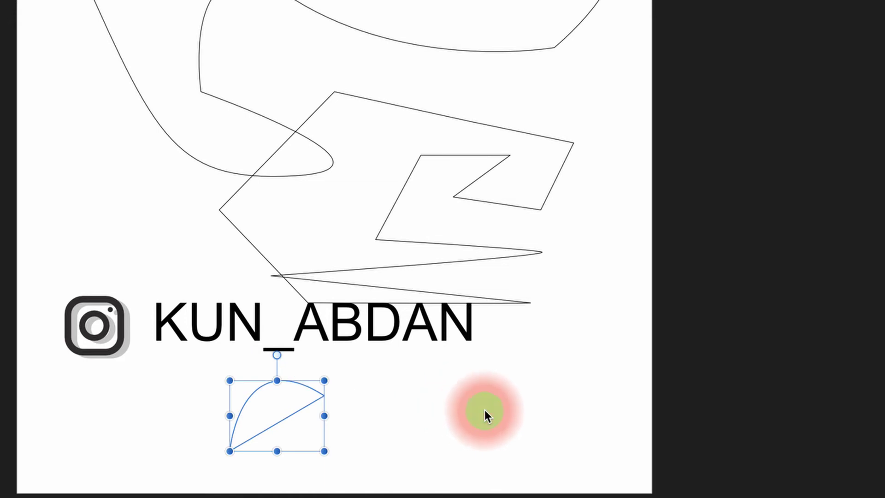
pyautogui.click(484, 411)
pyautogui.press('p')
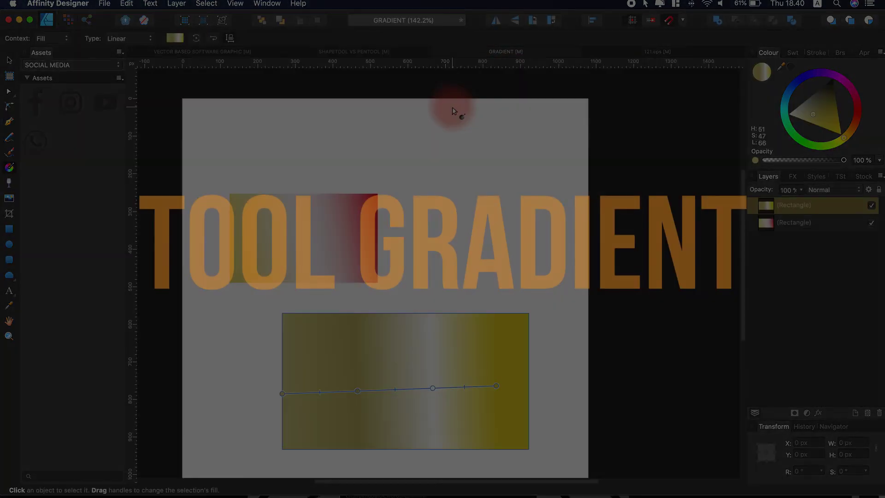
# - Deselect everything in the GRADIENT document, then undock and close the Assets panel
pyautogui.click(337, 254)
pyautogui.click(170, 154)
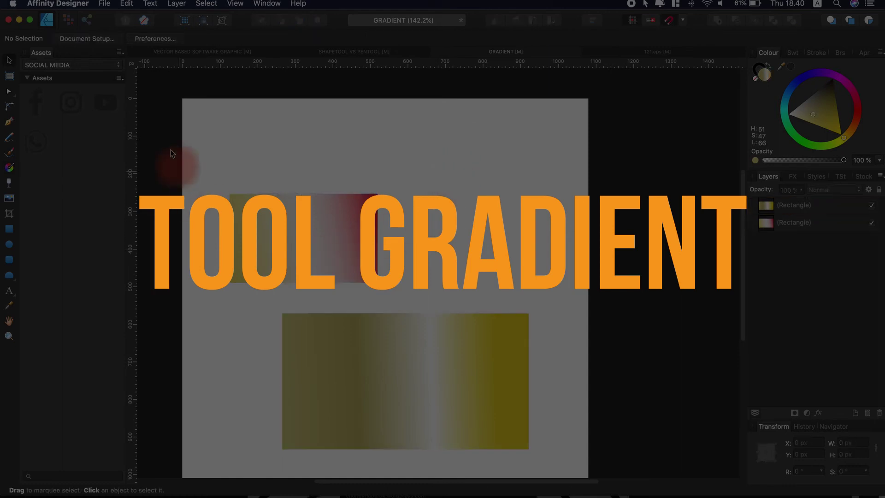
pyautogui.click(119, 52)
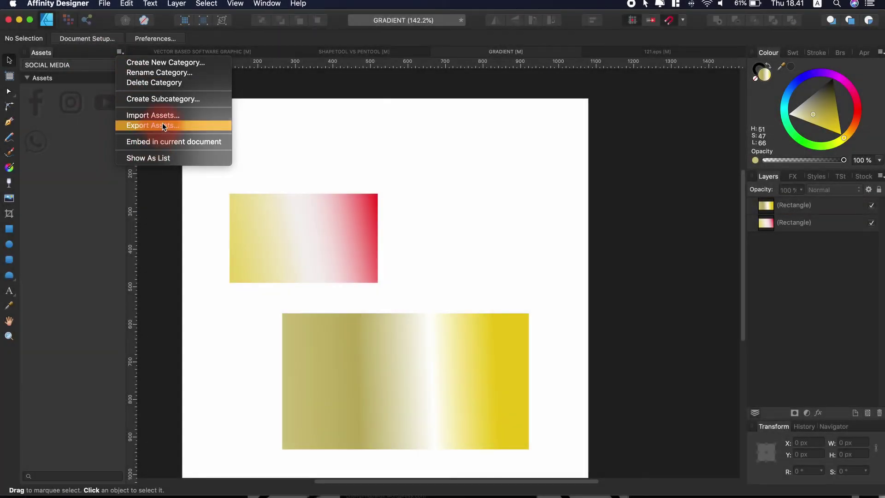
pyautogui.click(38, 67)
pyautogui.moveTo(75, 54); pyautogui.dragTo(82, 60)
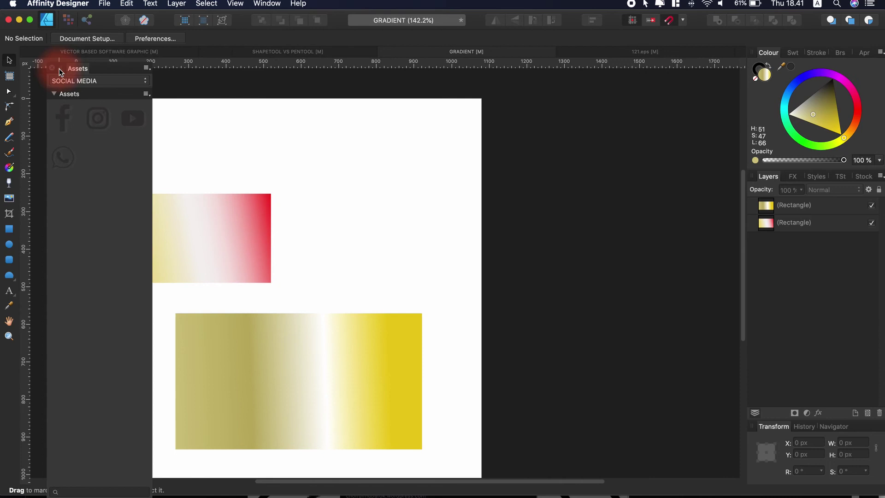
pyautogui.click(55, 70)
pyautogui.press('space')
pyautogui.moveTo(240, 168); pyautogui.dragTo(278, 167)
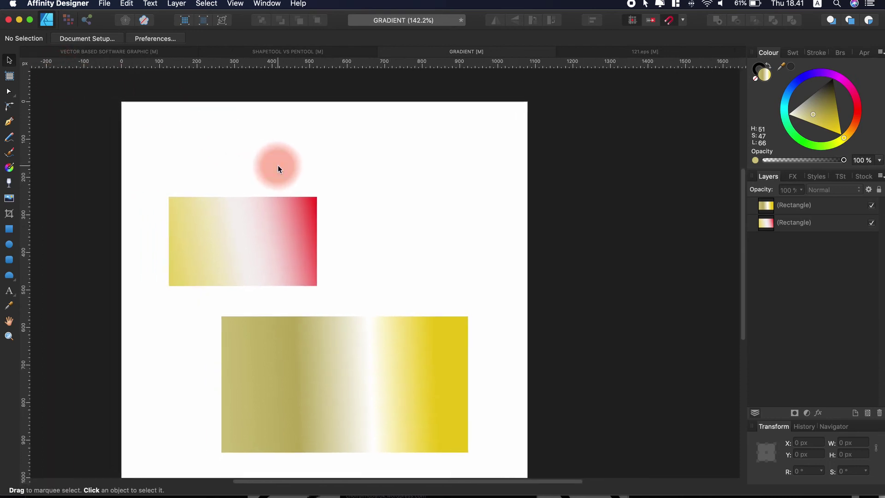
# - Move the yellow-to-red gradient rectangle down and draw a black rectangle about 555 by 315 px near the artboard's upper edge
pyautogui.moveTo(239, 236); pyautogui.dragTo(203, 402)
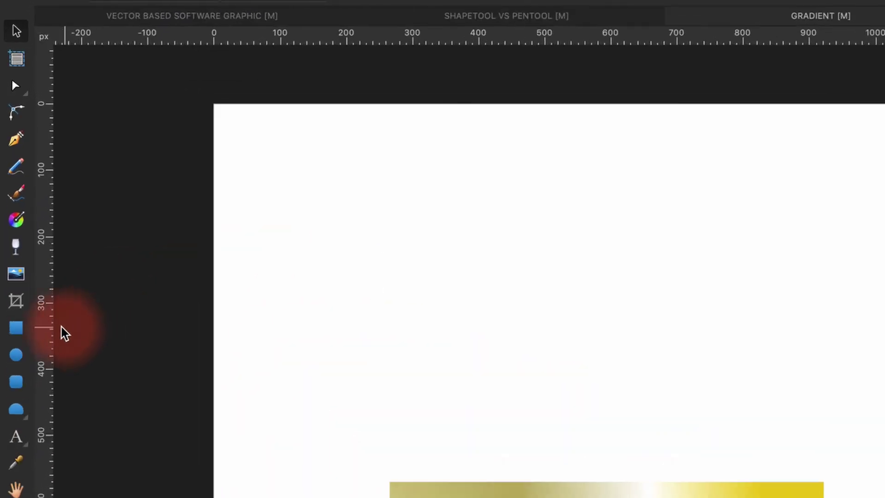
pyautogui.press('m')
pyautogui.moveTo(305, 176); pyautogui.dragTo(671, 384)
pyautogui.moveTo(849, 132); pyautogui.dragTo(876, 92)
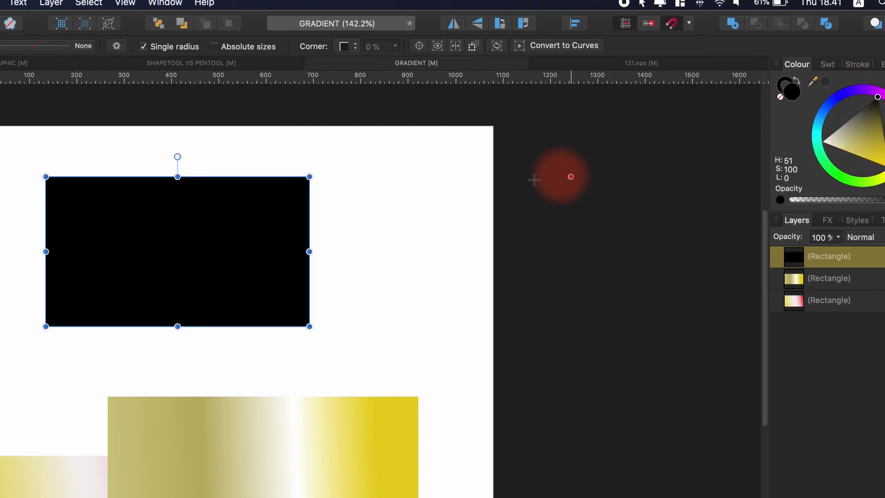
# - Apply a linear gradient diagonally across the black rectangle with the Fill Tool and add a bright yellow stop (H 54, S 100, L 50) midway
pyautogui.press('g')
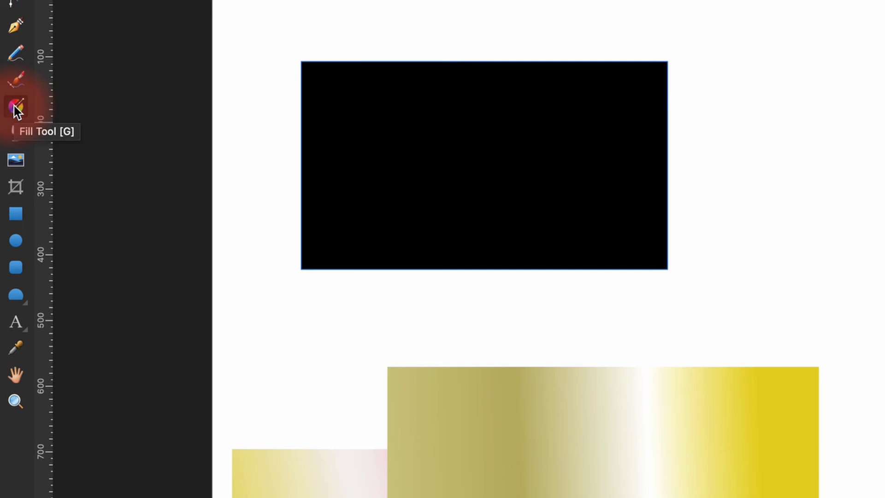
pyautogui.moveTo(301, 62); pyautogui.dragTo(667, 269)
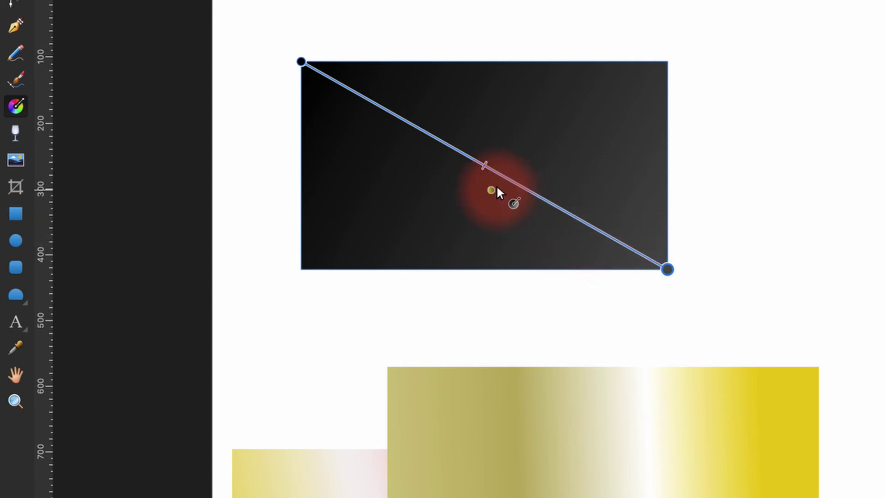
pyautogui.click(462, 153)
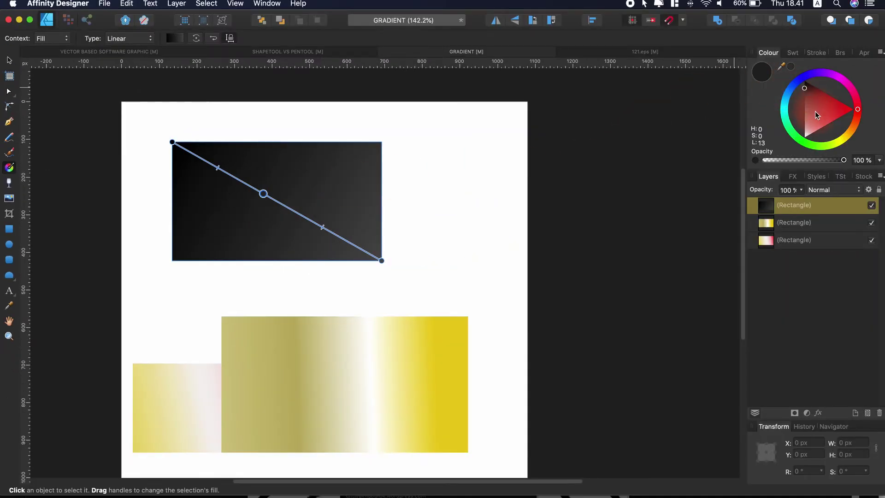
pyautogui.moveTo(851, 129); pyautogui.dragTo(842, 138)
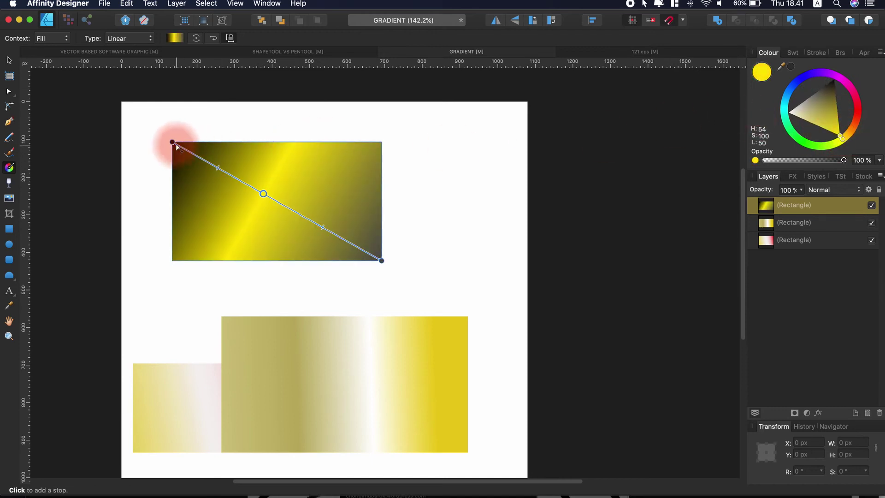
# - Colour the gradient's start stop light yellow and its end stop golden yellow, and add a dark olive stop between the middle and end stops
pyautogui.click(173, 142)
pyautogui.moveTo(802, 119); pyautogui.dragTo(833, 128)
pyautogui.click(381, 260)
pyautogui.click(313, 222)
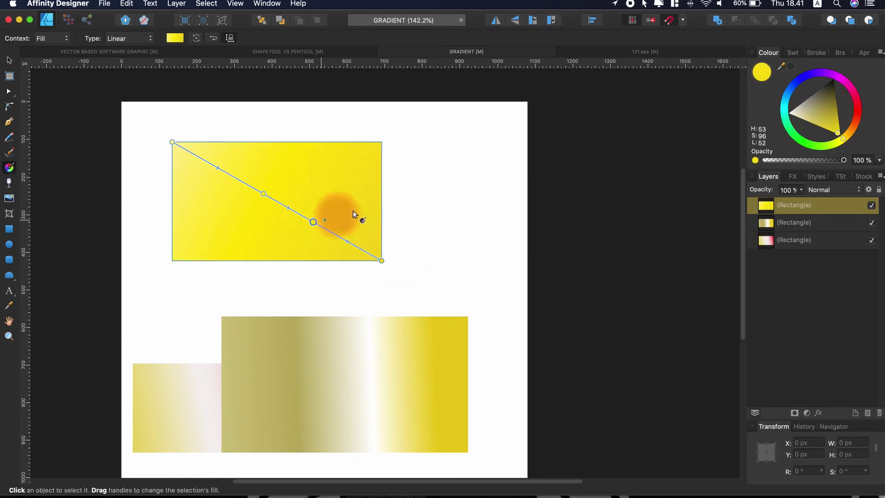
pyautogui.moveTo(814, 115); pyautogui.dragTo(845, 110)
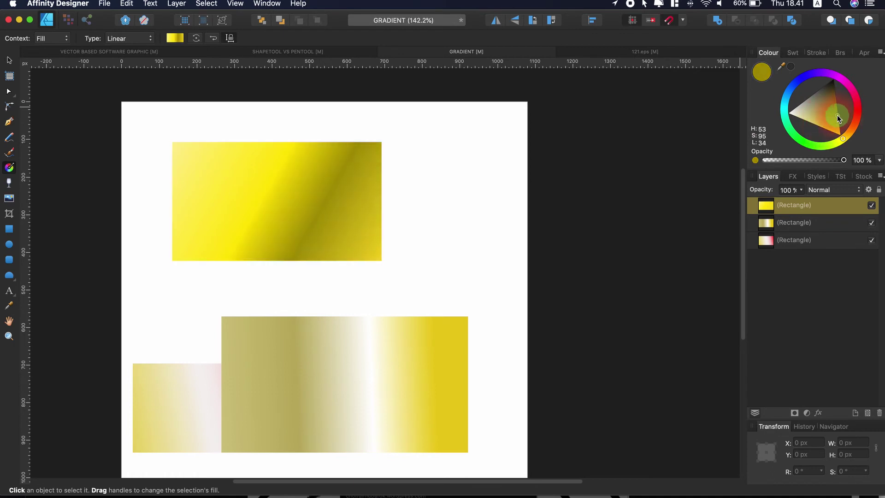
# - Add a muted yellow stop (H 54, S 66, L 58) before the middle stop and recolour the middle stop pale yellow (H 54, S 100, L 86)
pyautogui.click(244, 183)
pyautogui.moveTo(811, 111)
pyautogui.mouseDown()
pyautogui.moveTo(838, 112)
pyautogui.moveTo(820, 120)
pyautogui.mouseUp()
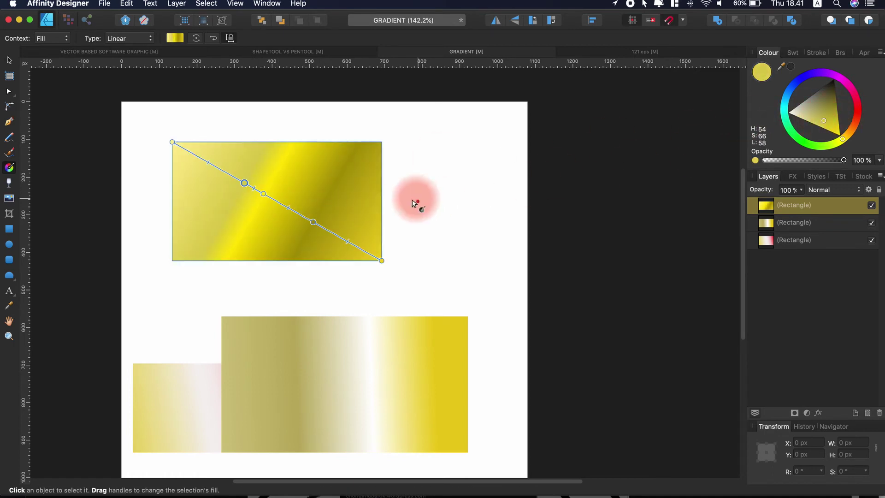
pyautogui.moveTo(286, 206); pyautogui.dragTo(263, 193)
pyautogui.moveTo(810, 103)
pyautogui.mouseDown()
pyautogui.moveTo(791, 115)
pyautogui.moveTo(802, 119)
pyautogui.mouseUp()
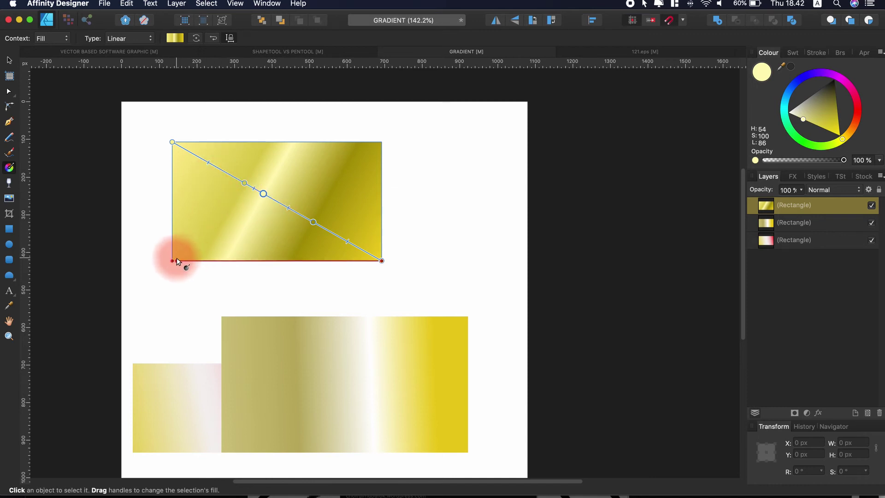
# - Redraw the gradient across the rectangle in several directions, finishing with a line rising from below its left corner to beyond its right edge
pyautogui.moveTo(176, 260); pyautogui.dragTo(399, 127)
pyautogui.moveTo(198, 175); pyautogui.dragTo(444, 184)
pyautogui.moveTo(139, 110); pyautogui.dragTo(433, 287)
pyautogui.moveTo(140, 208); pyautogui.dragTo(456, 169)
pyautogui.moveTo(153, 261); pyautogui.dragTo(387, 157)
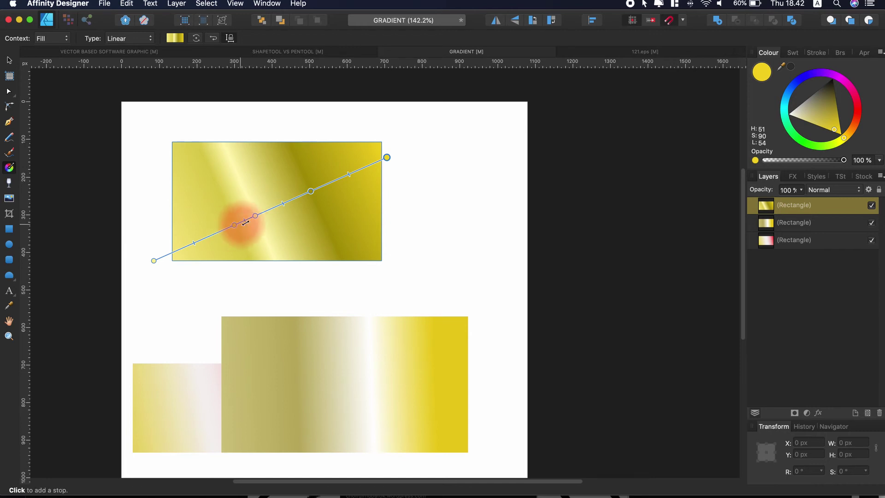
# - Slide the muted yellow stop toward the gradient's start, shift the last midpoint toward the dark olive stop, and deselect the rectangle
pyautogui.moveTo(245, 221); pyautogui.dragTo(229, 238)
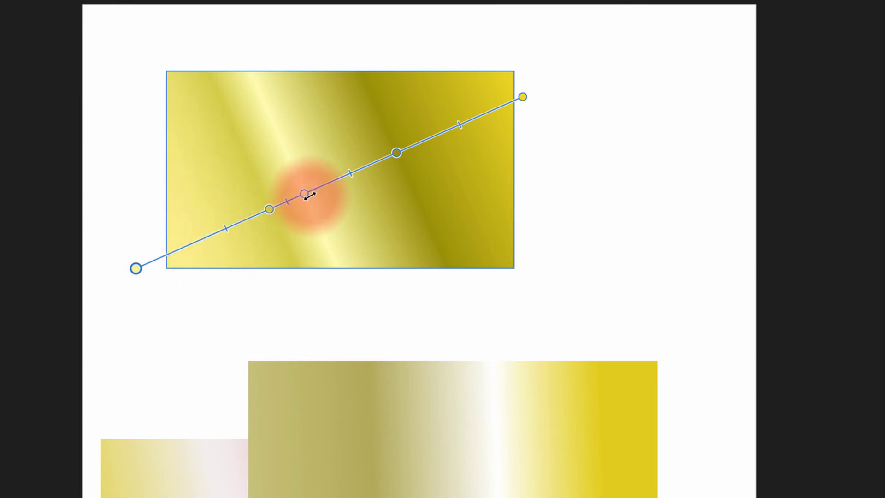
pyautogui.moveTo(267, 211); pyautogui.dragTo(249, 226)
pyautogui.moveTo(351, 177)
pyautogui.mouseDown()
pyautogui.moveTo(335, 190)
pyautogui.moveTo(345, 172)
pyautogui.moveTo(371, 165)
pyautogui.moveTo(330, 193)
pyautogui.moveTo(381, 164)
pyautogui.moveTo(349, 187)
pyautogui.mouseUp()
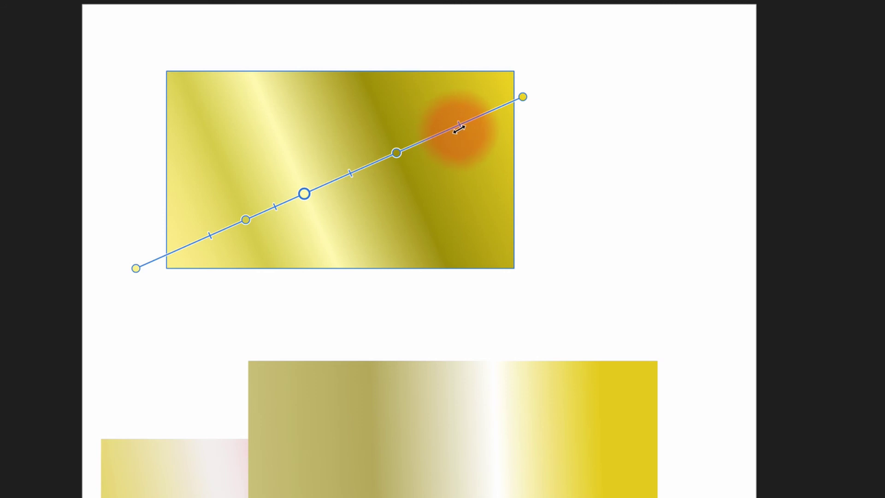
pyautogui.moveTo(459, 129); pyautogui.dragTo(444, 137)
pyautogui.click(645, 136)
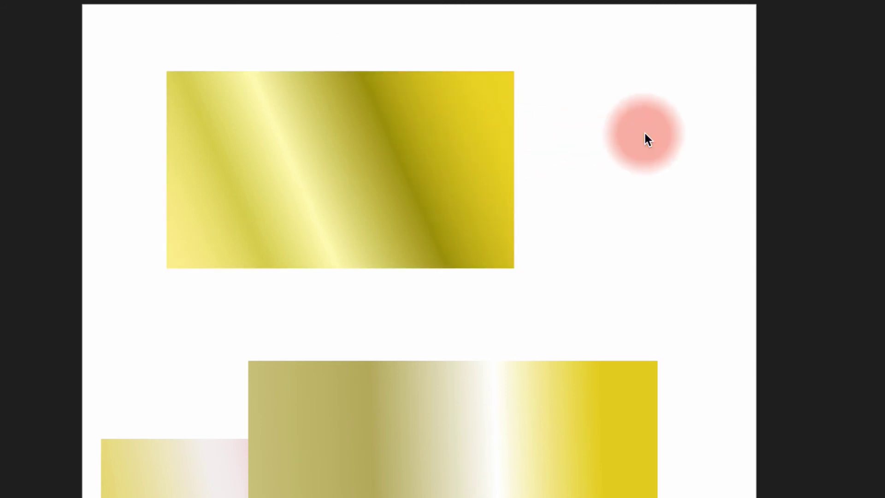
# - Switch to the Untitled-3 document in Illustrator and delete the orange-and-yellow gradient rectangle
pyautogui.click(382, 170)
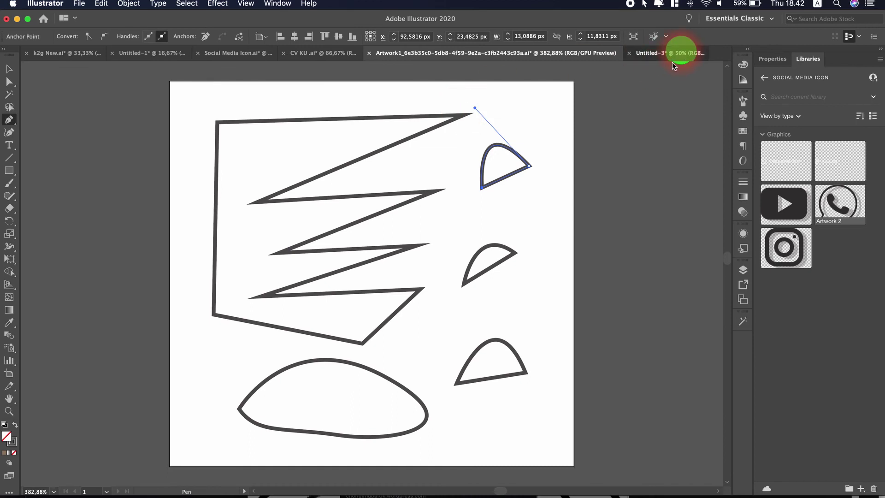
pyautogui.click(677, 53)
pyautogui.press('v')
pyautogui.press('super+minus')
pyautogui.press('super+minus')
pyautogui.press('super+minus')
pyautogui.moveTo(427, 241); pyautogui.dragTo(411, 211)
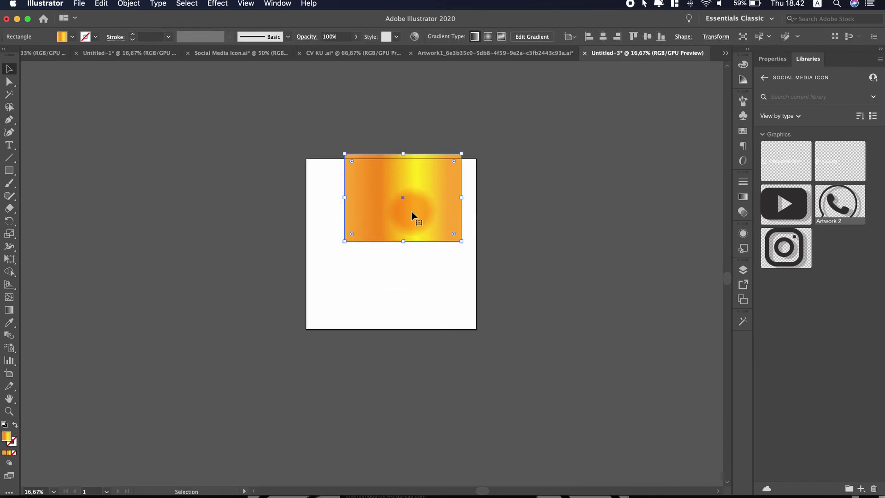
pyautogui.press('Delete')
# - Draw a rectangle about 1062 by 532 px across the middle of the artboard and fill it with black
pyautogui.press('m')
pyautogui.moveTo(348, 205); pyautogui.dragTo(484, 271)
pyautogui.click(770, 59)
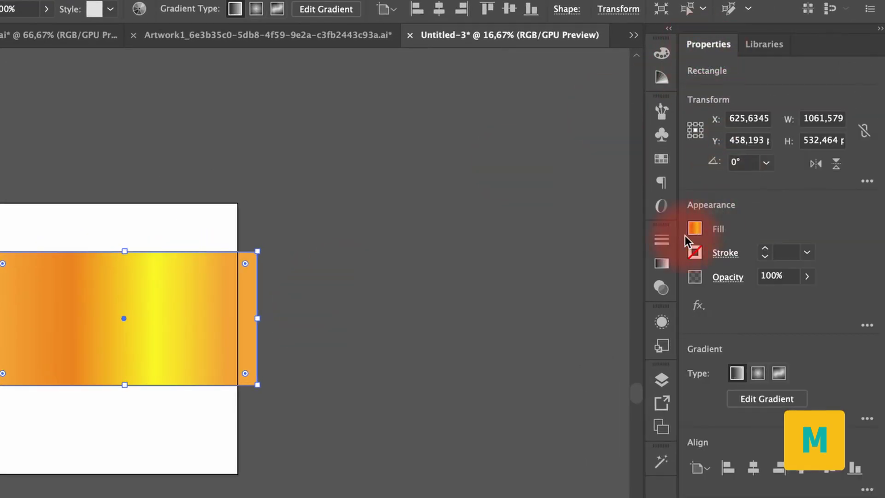
pyautogui.click(693, 228)
pyautogui.click(548, 291)
pyautogui.press('Escape')
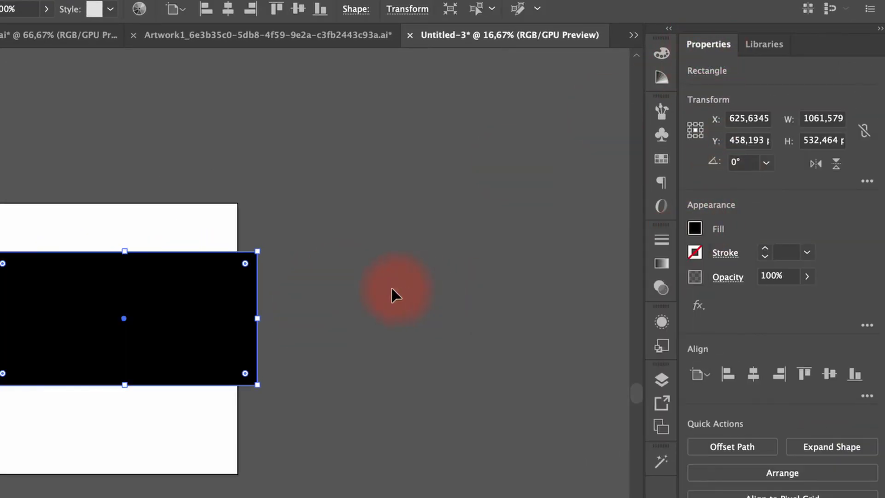
# - Move the black rectangle so it lies within the artboard with its right side on the artboard's edge
pyautogui.moveTo(196, 302); pyautogui.dragTo(173, 296)
pyautogui.scroll(2, 172, 296)
pyautogui.moveTo(95, 301); pyautogui.dragTo(97, 302)
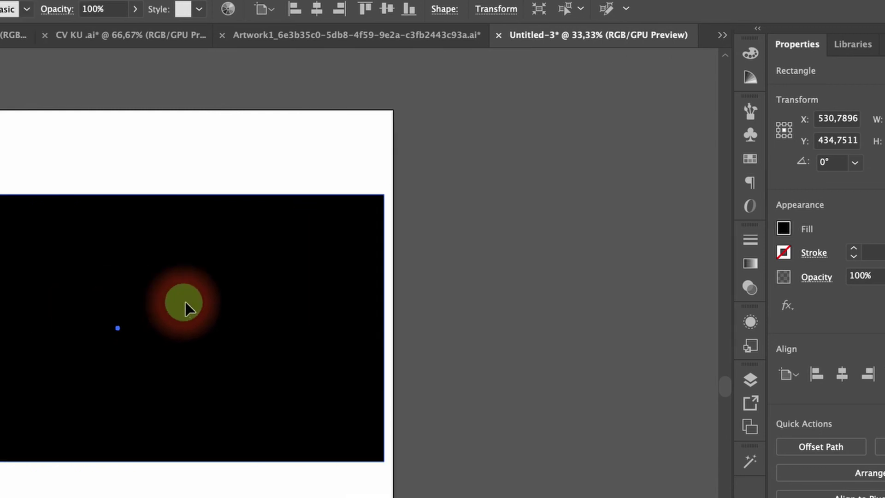
pyautogui.moveTo(187, 307); pyautogui.dragTo(168, 290)
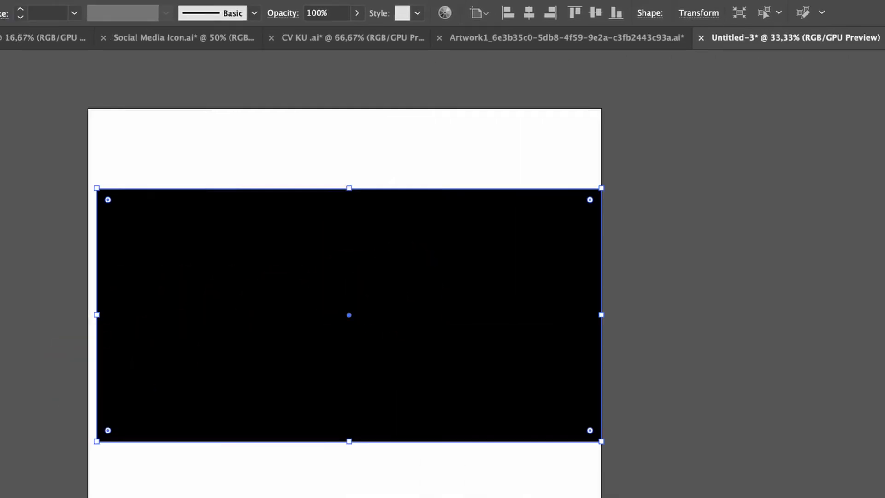
# - Apply a linear gradient to the black rectangle with the Gradient Tool
pyautogui.press('g')
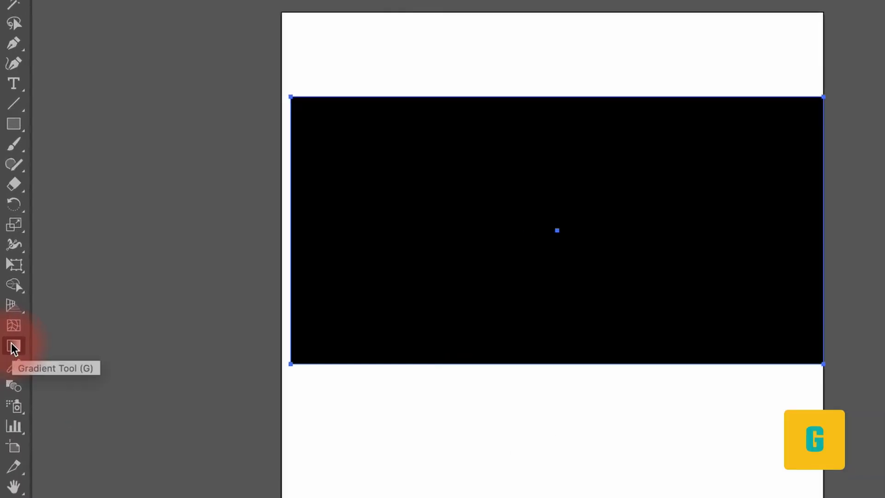
pyautogui.click(647, 134)
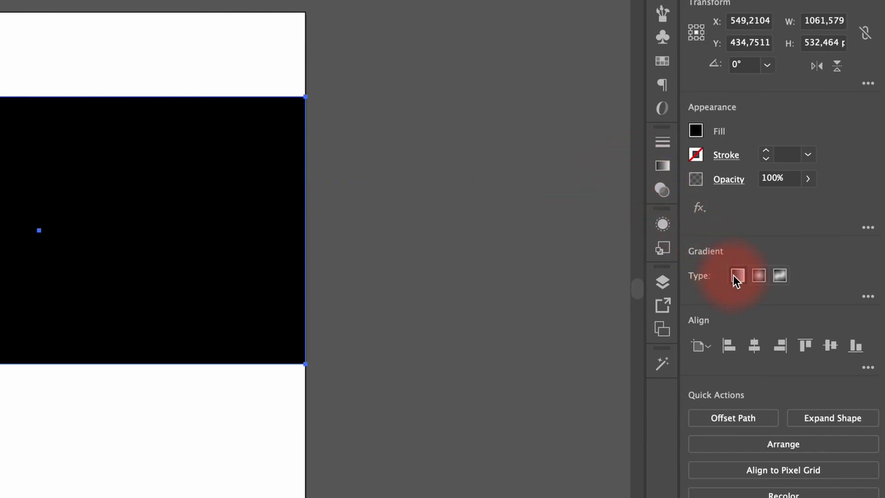
pyautogui.click(737, 275)
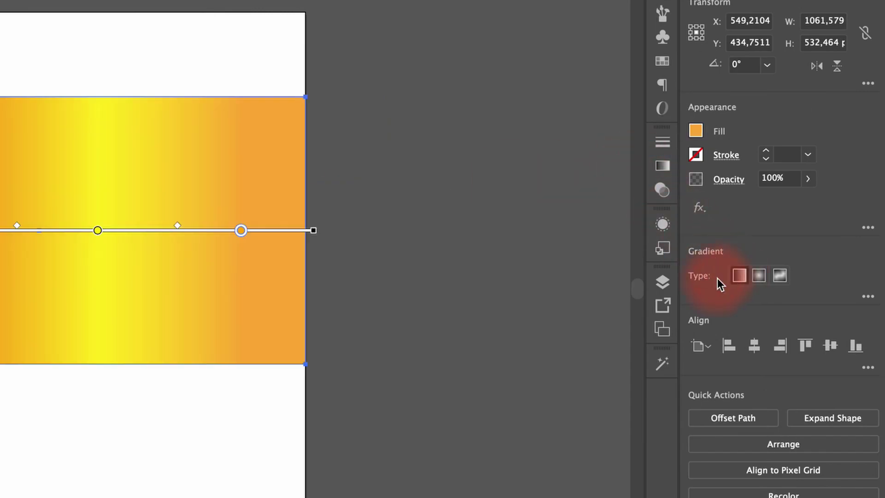
# - Choose the green gradient preset with a transparent middle and redraw it diagonally from the rectangle's lower-left corner past its upper-right corner
pyautogui.click(667, 171)
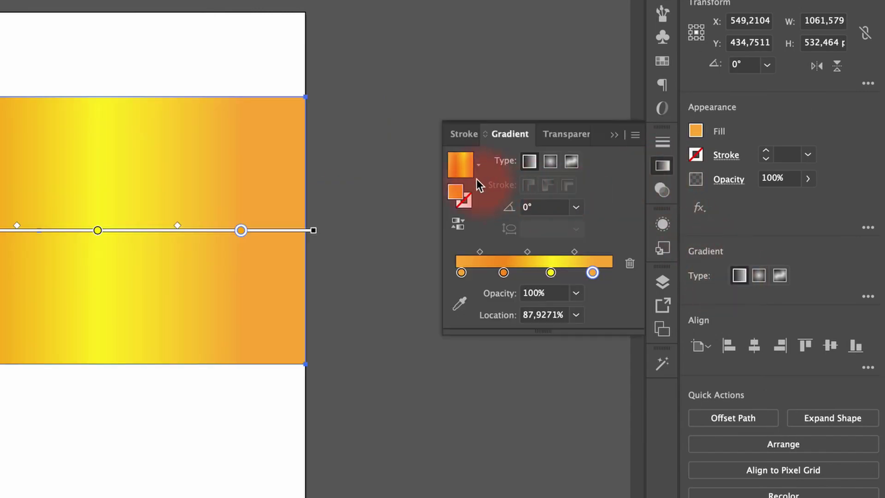
pyautogui.click(480, 169)
pyautogui.click(414, 197)
pyautogui.click(474, 171)
pyautogui.click(429, 225)
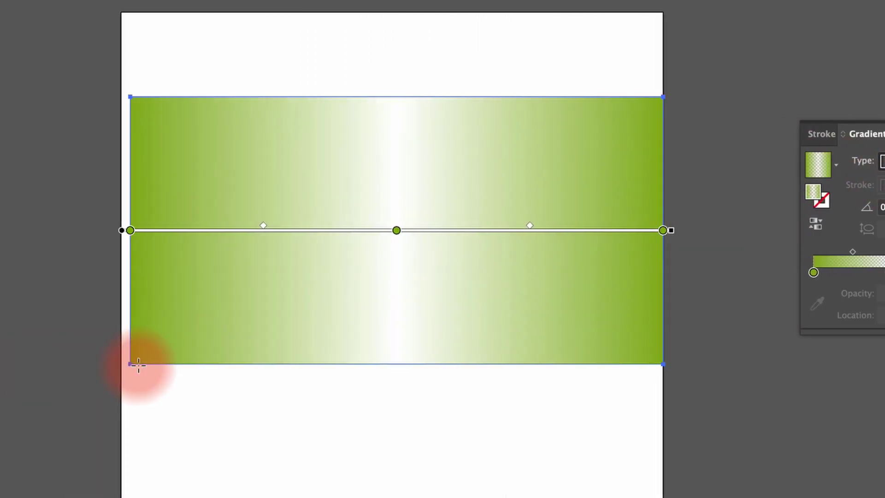
pyautogui.moveTo(0, 369); pyautogui.dragTo(331, 69)
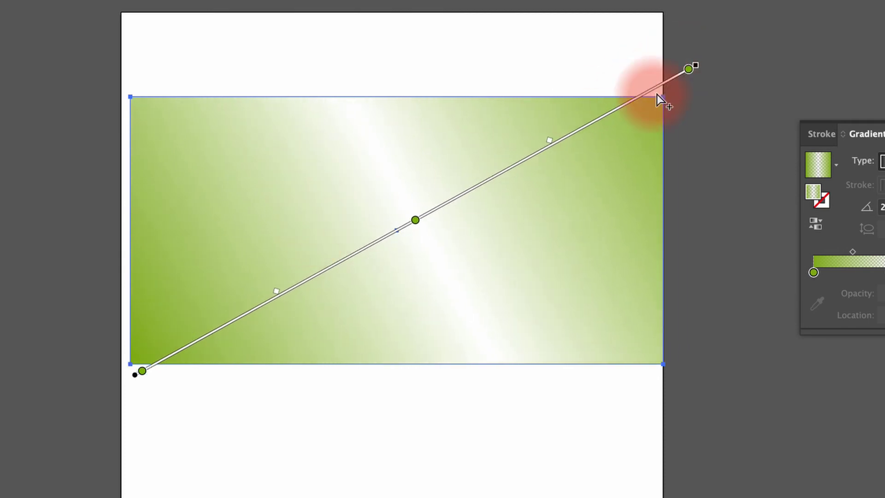
# - Recolour the gradient's end stop orange, middle stop light orange and start stop red-orange from the swatches, and enlarge the swatch list
pyautogui.click(688, 69)
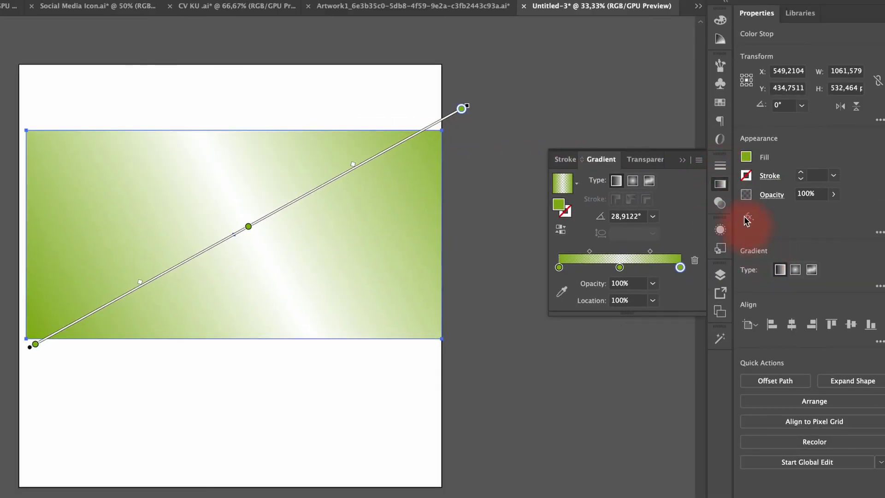
pyautogui.click(718, 104)
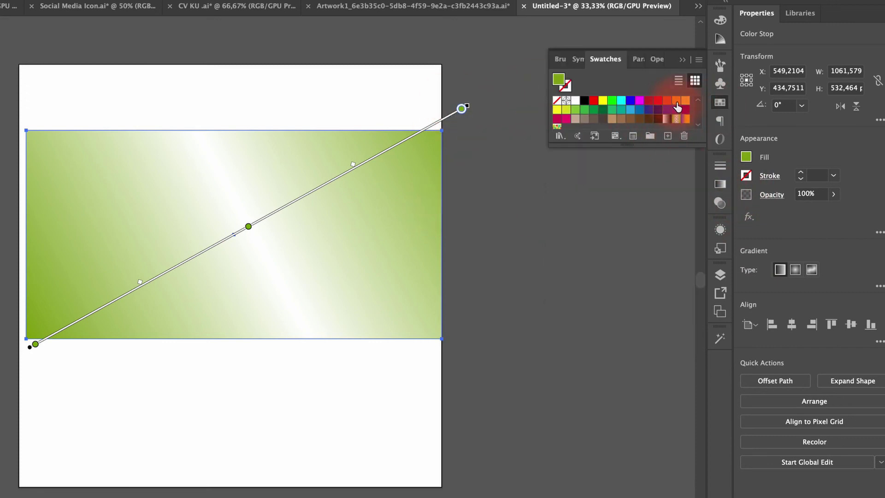
pyautogui.click(677, 106)
pyautogui.click(249, 226)
pyautogui.click(685, 100)
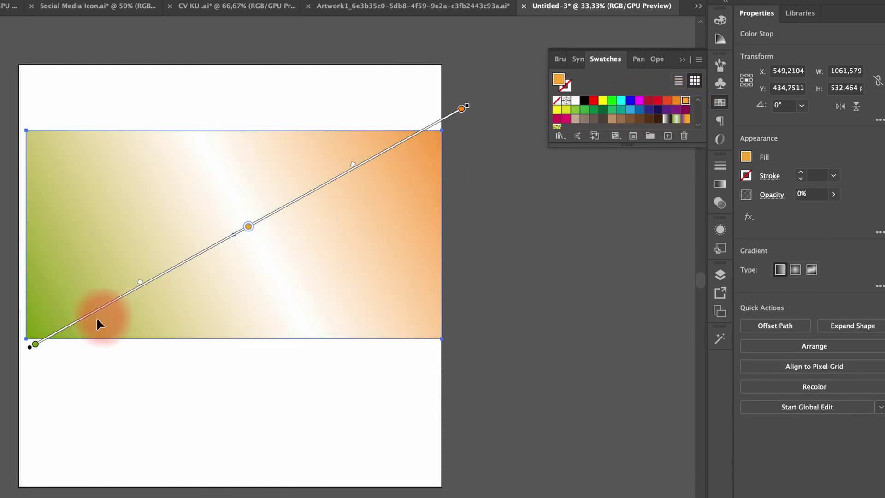
pyautogui.click(36, 347)
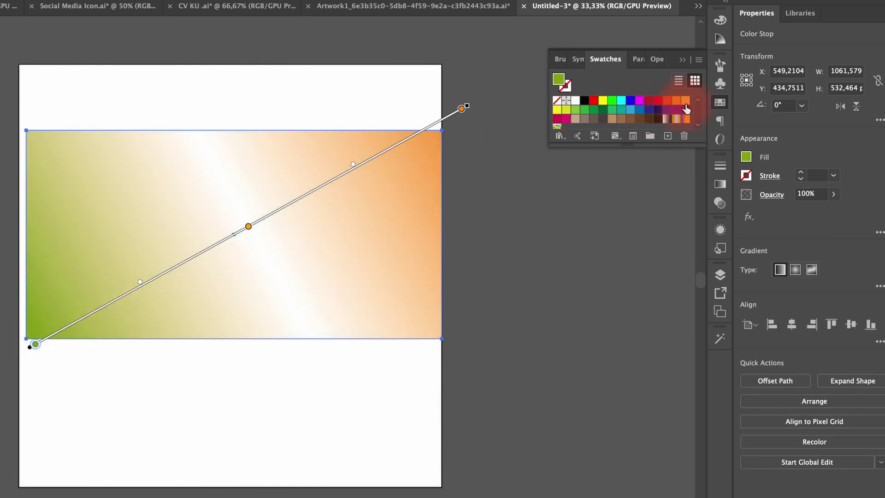
pyautogui.click(667, 101)
pyautogui.moveTo(634, 145); pyautogui.dragTo(634, 227)
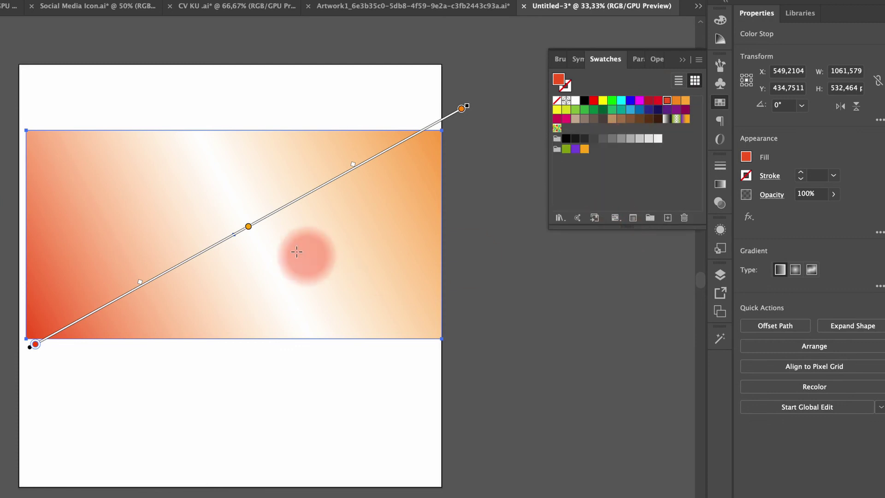
# - Shift the midpoint before the orange end stop toward the middle stop, and set the middle stop's opacity to 100%
pyautogui.moveTo(353, 165); pyautogui.dragTo(330, 177)
pyautogui.click(257, 220)
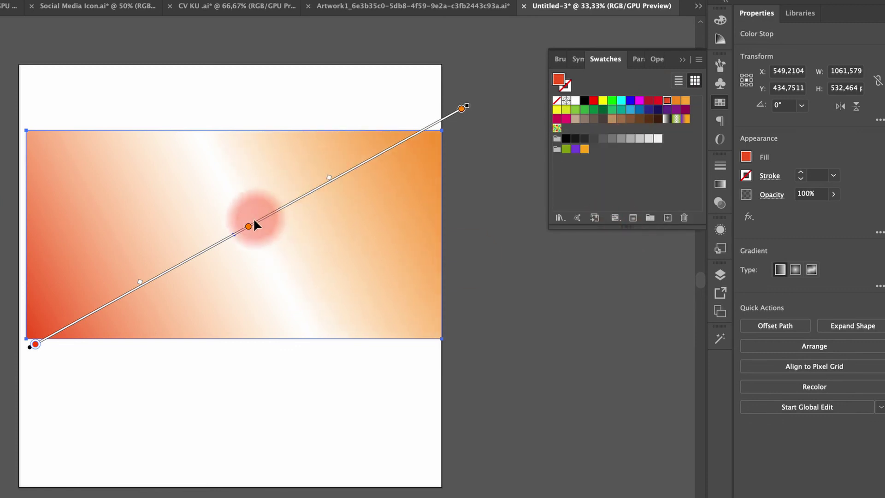
pyautogui.click(718, 191)
pyautogui.click(620, 267)
pyautogui.click(652, 283)
pyautogui.click(674, 441)
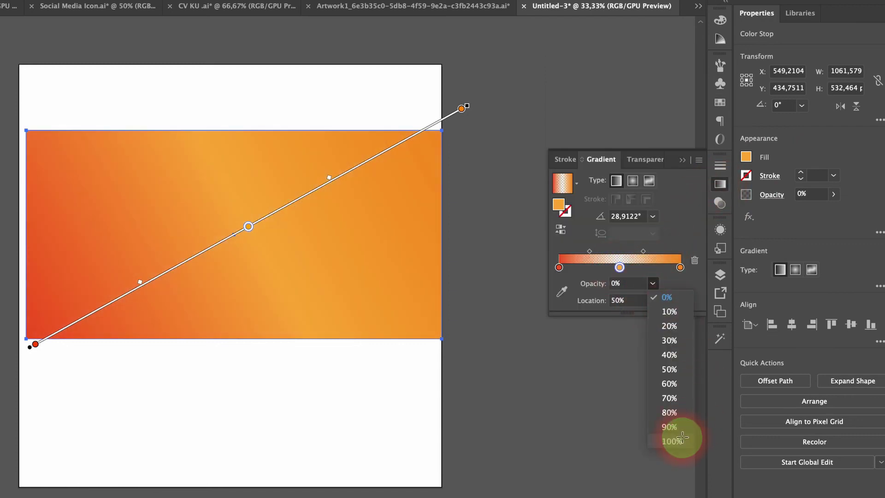
# - Add a stop on each side of the gradient's middle stop, colouring the one near the start peach and the one near the end light blue
pyautogui.click(720, 39)
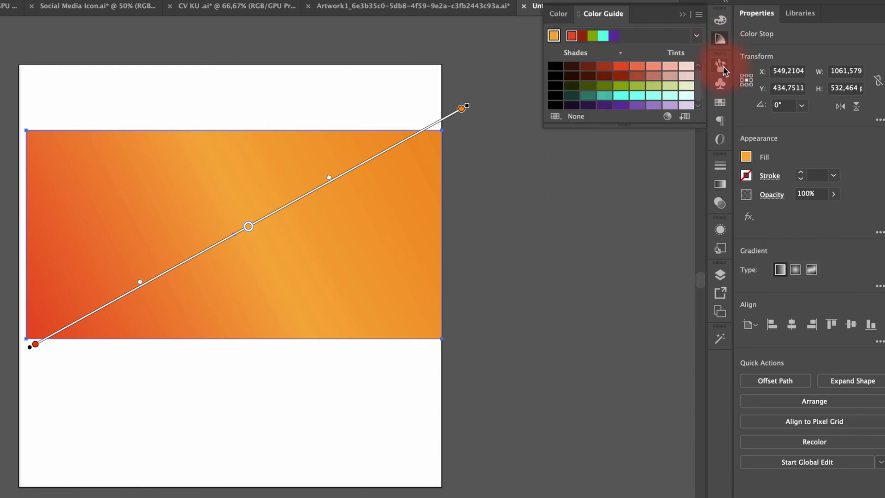
pyautogui.click(359, 171)
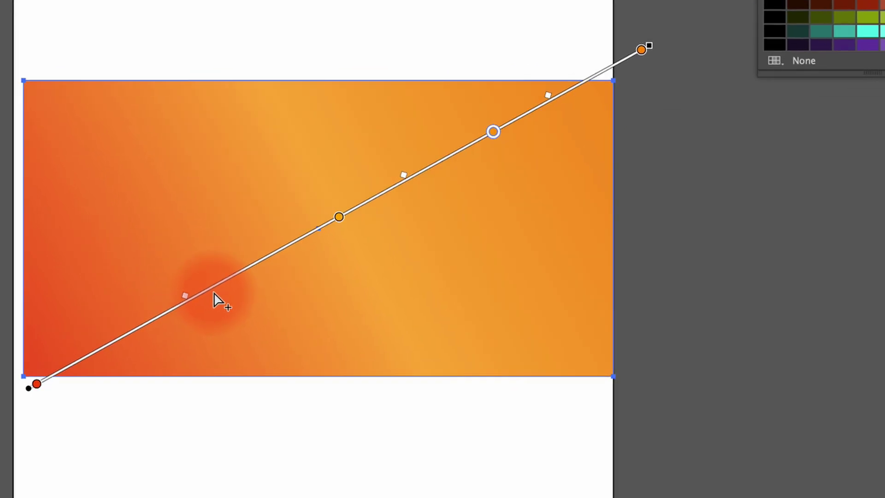
pyautogui.click(213, 294)
pyautogui.doubleClick(211, 288)
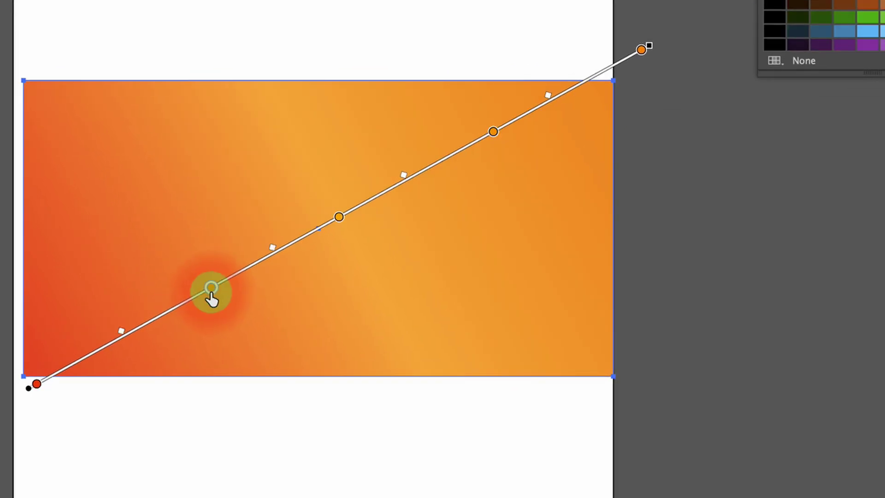
pyautogui.press('Escape')
pyautogui.click(494, 133)
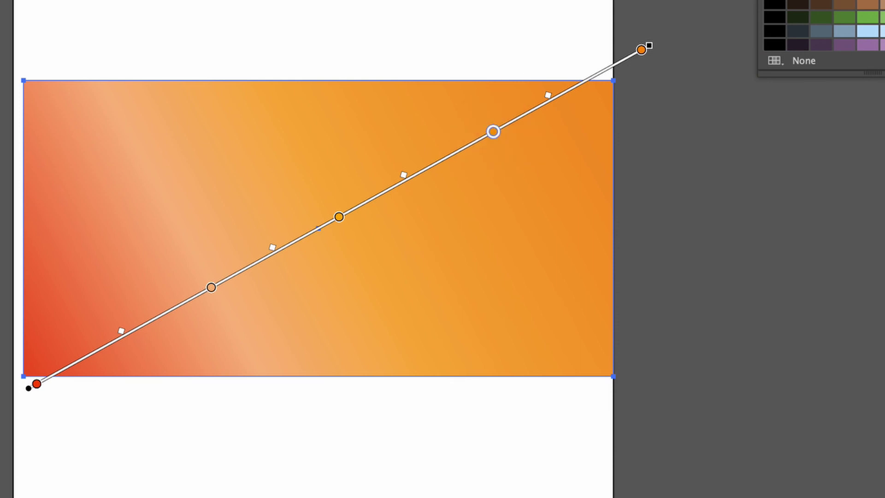
pyautogui.click(867, 31)
pyautogui.scroll(-2, 857, 39)
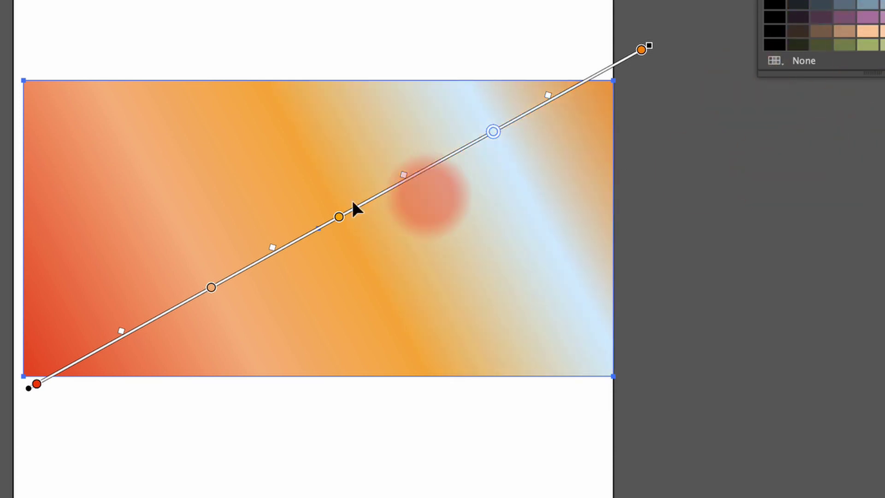
# - Redraw the gradient at a shallow upward angle extending beyond both sides of the rectangle, and show the colour swatches
pyautogui.moveTo(47, 141); pyautogui.dragTo(756, 318)
pyautogui.moveTo(49, 318); pyautogui.dragTo(681, 163)
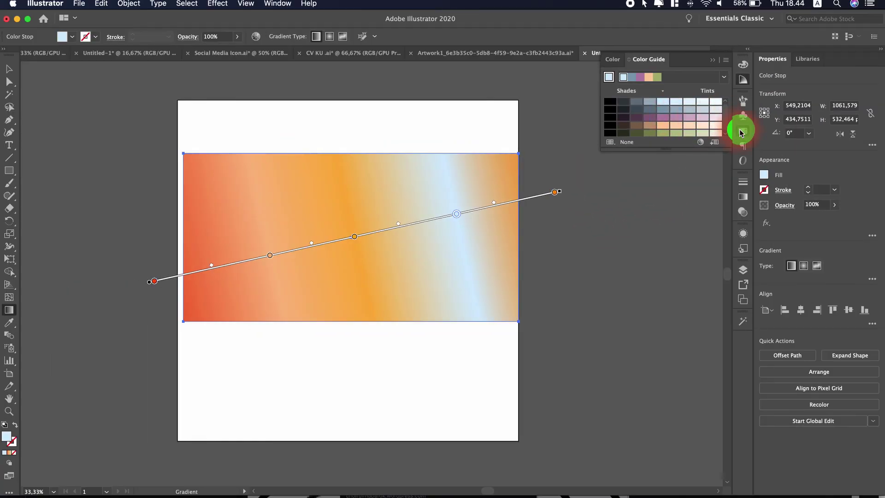
pyautogui.click(742, 132)
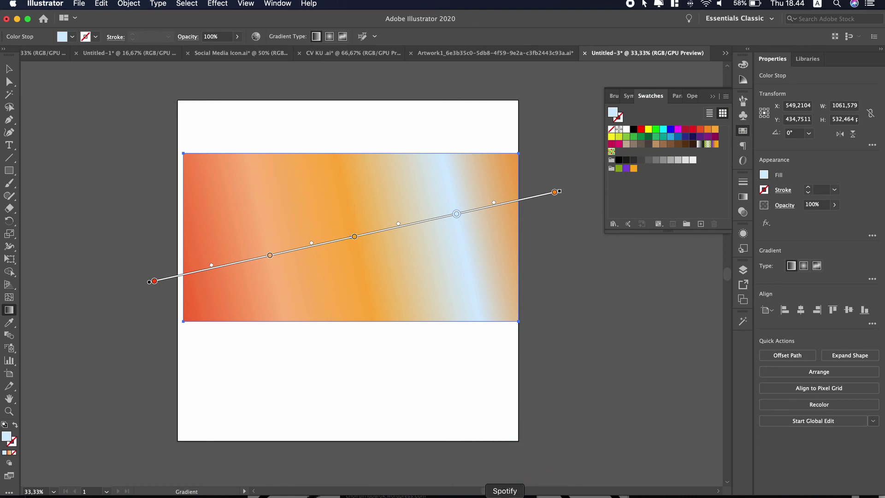
# - Switch back to Affinity Designer and redraw the large gold-and-white rectangle's gradient diagonally, running down from its upper-right edge
pyautogui.click(406, 496)
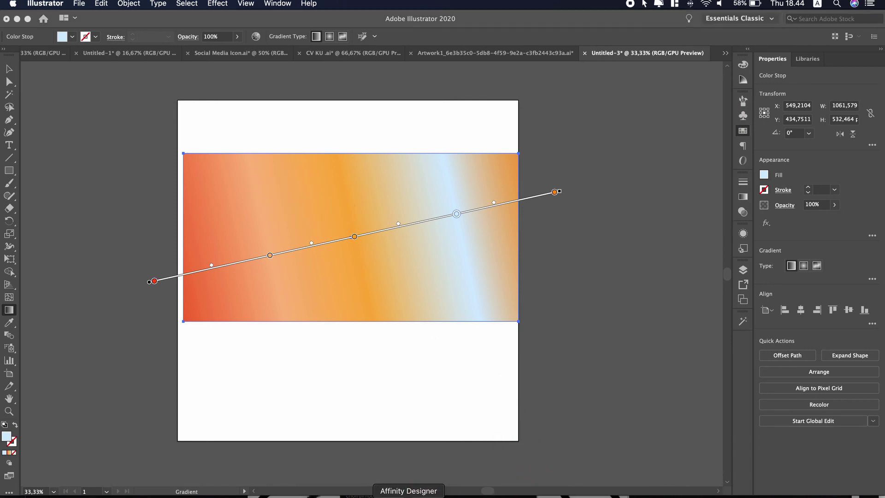
pyautogui.click(289, 364)
pyautogui.press('g')
pyautogui.moveTo(264, 333); pyautogui.dragTo(527, 408)
pyautogui.click(264, 332)
pyautogui.moveTo(432, 316); pyautogui.dragTo(296, 408)
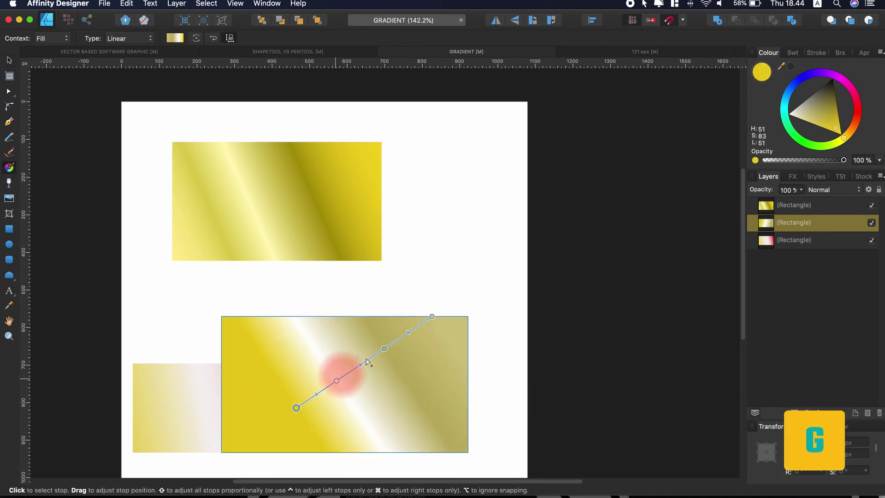